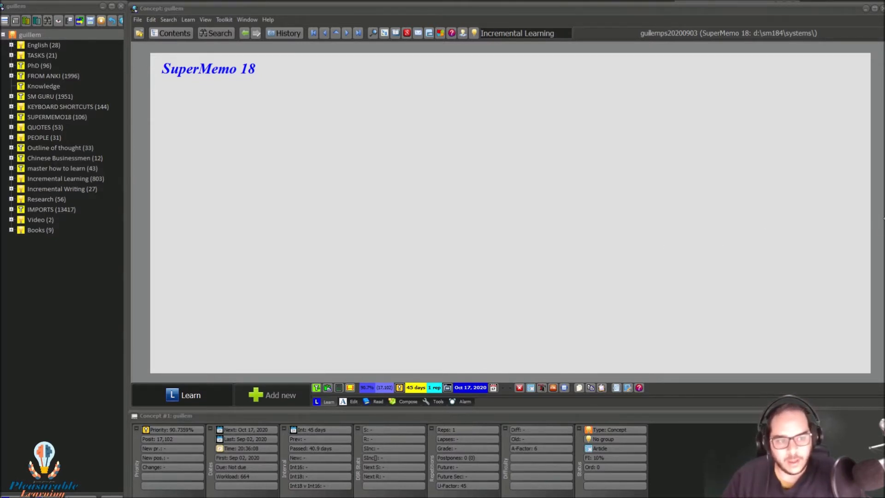
Reveal the Statistics window and dock it as a full-height left panel beside the concept.
{"action": "left_click_drag", "start_coordinate": [881, 217], "coordinate": [745, 213]}
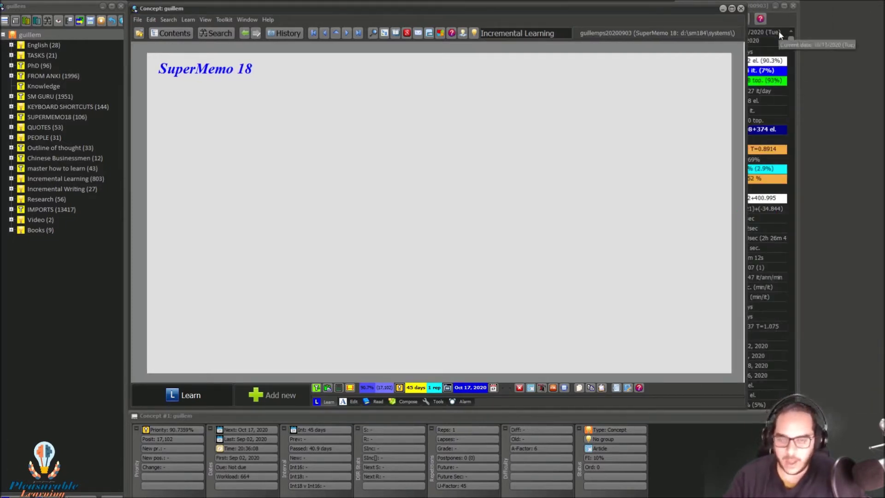
{"action": "key", "text": "ctrl+F5"}
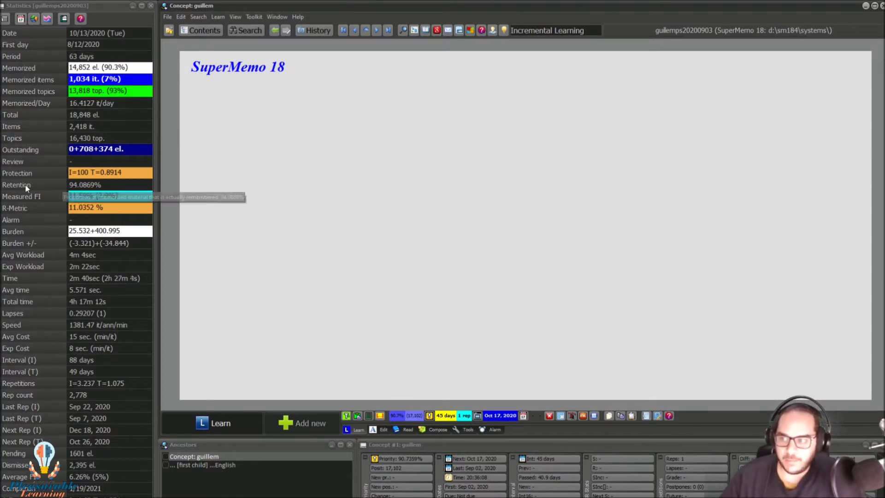
{"action": "mouse_move", "coordinate": [85, 185]}
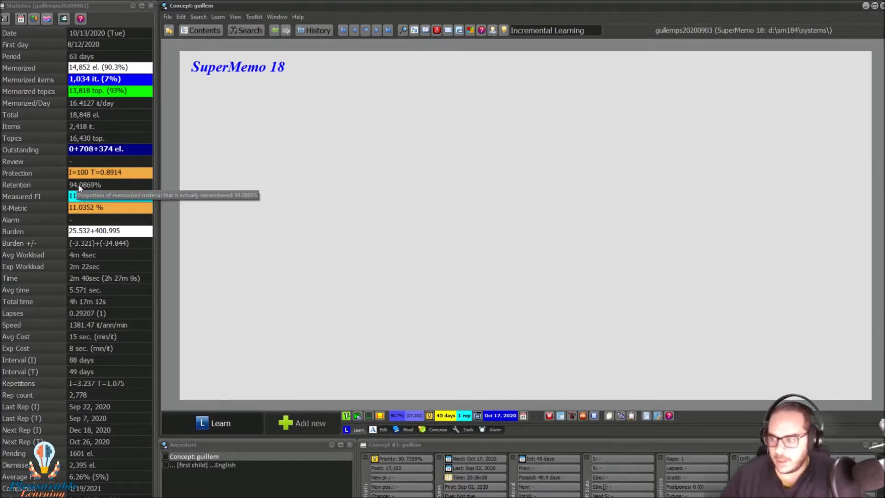
{"action": "left_click", "coordinate": [235, 17]}
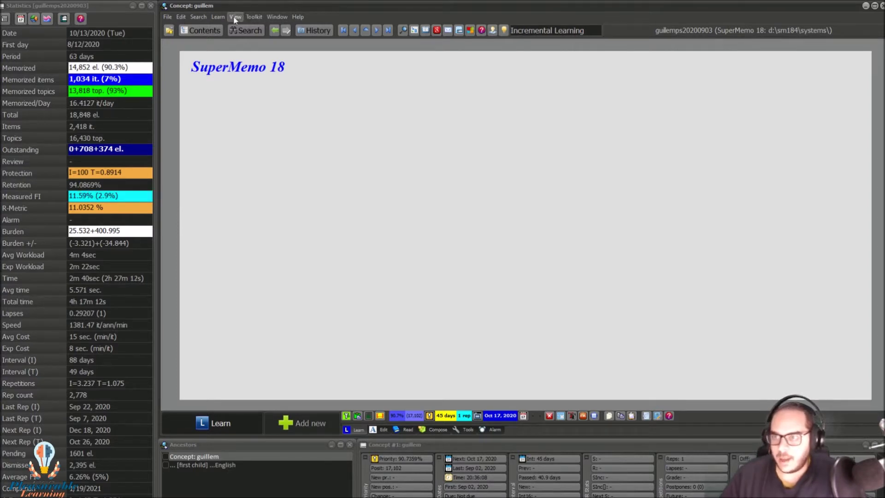
{"action": "left_click", "coordinate": [272, 47]}
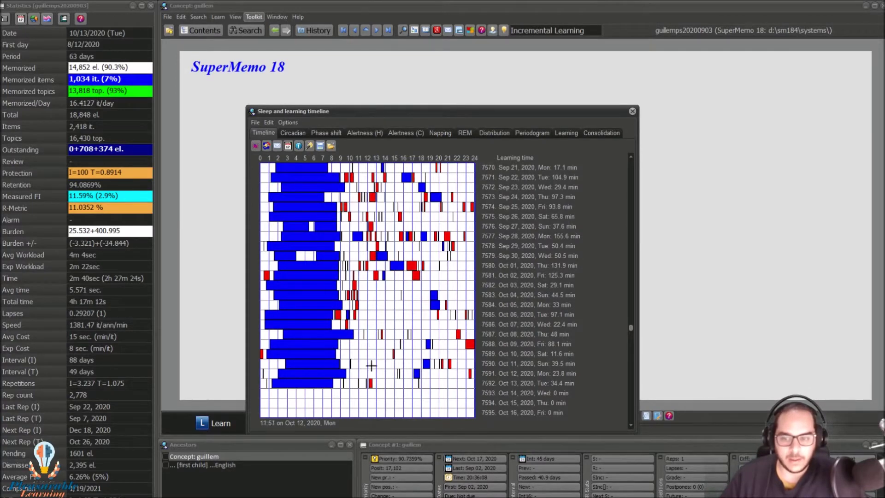
{"action": "scroll", "coordinate": [382, 344], "scroll_direction": "up", "scroll_amount": 3}
{"action": "scroll", "coordinate": [381, 344], "scroll_direction": "up", "scroll_amount": 1}
{"action": "scroll", "coordinate": [380, 344], "scroll_direction": "up", "scroll_amount": 6}
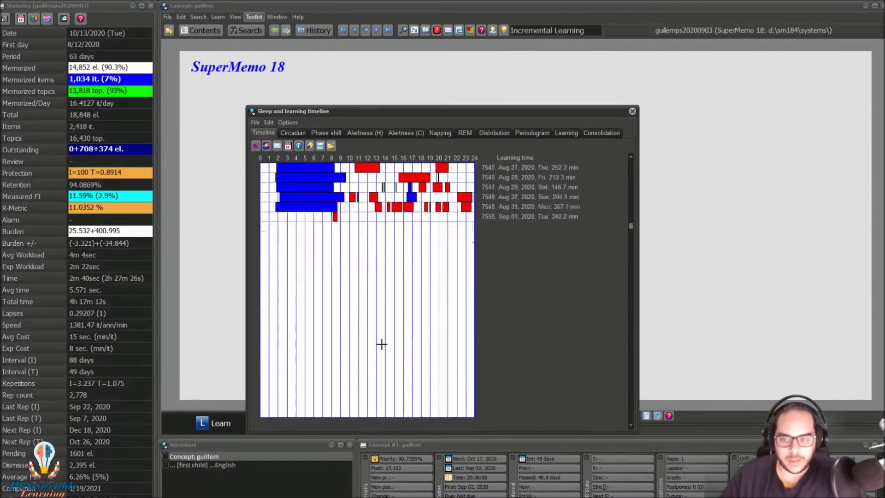
{"action": "scroll", "coordinate": [375, 343], "scroll_direction": "down", "scroll_amount": 3}
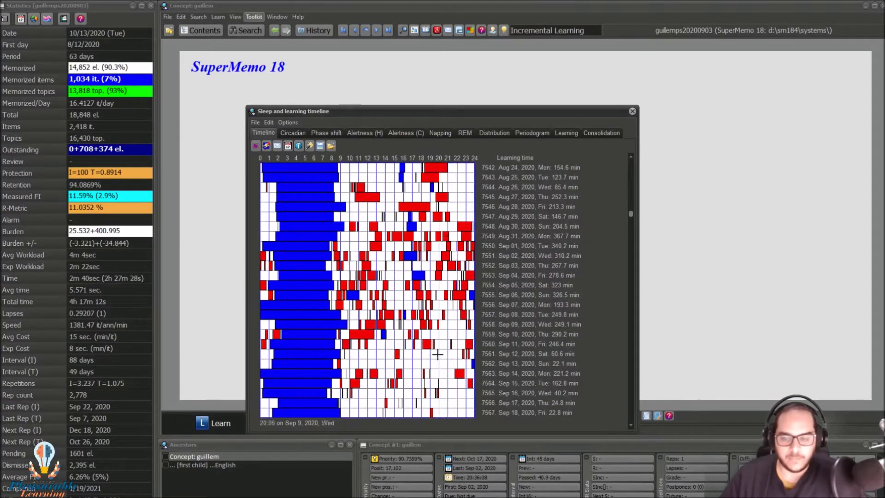
{"action": "scroll", "coordinate": [387, 314], "scroll_direction": "down", "scroll_amount": 3}
{"action": "scroll", "coordinate": [403, 283], "scroll_direction": "down", "scroll_amount": 4}
{"action": "scroll", "coordinate": [403, 283], "scroll_direction": "down", "scroll_amount": 1}
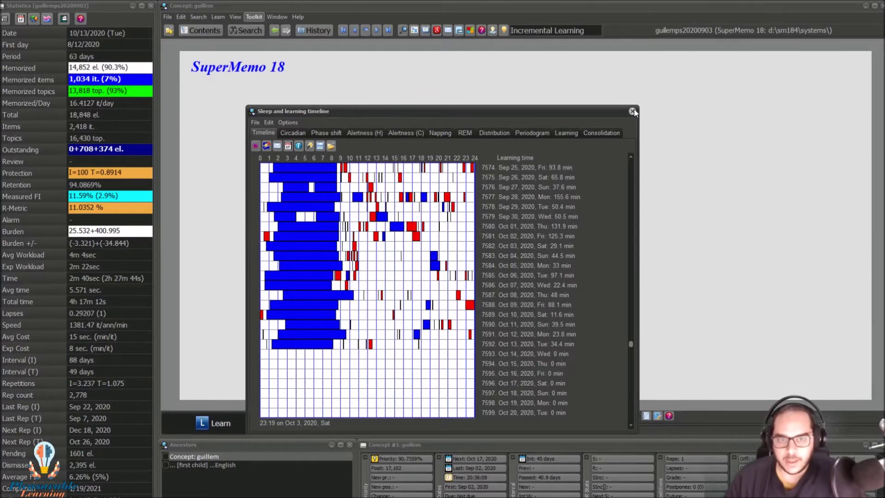
{"action": "left_click", "coordinate": [632, 111]}
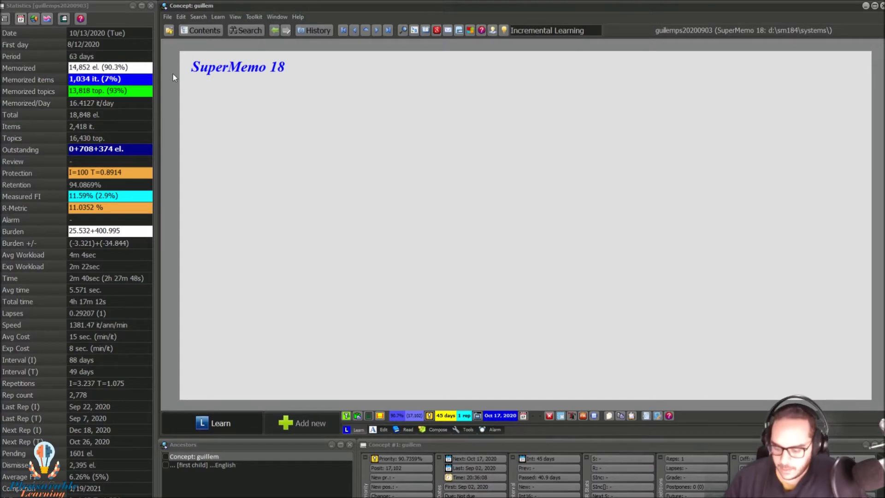
Switch to the Contents layout, open 'coil around -phv' under English > Meanings, and close Statistics.
{"action": "key", "text": "ctrl+F5"}
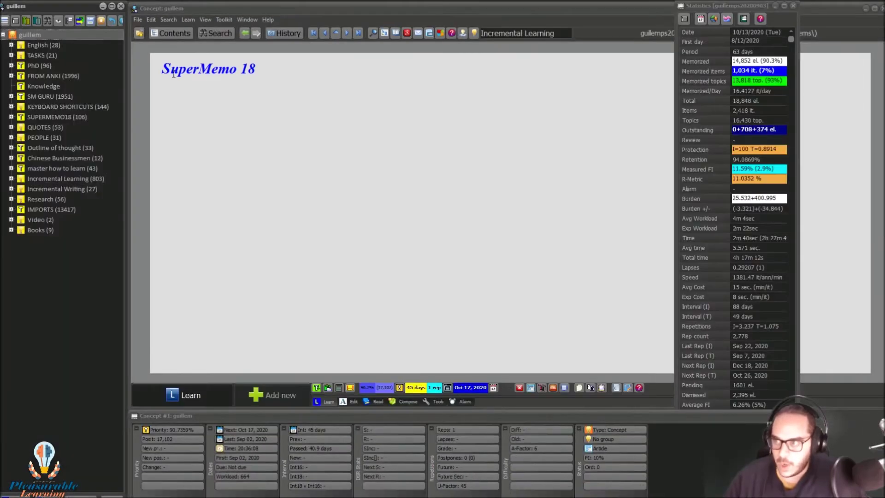
{"action": "left_click", "coordinate": [12, 45]}
{"action": "left_click", "coordinate": [20, 65]}
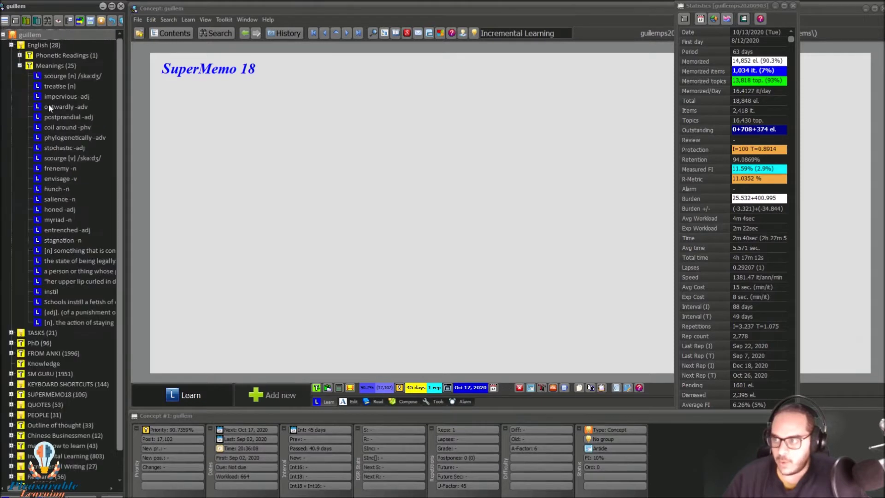
{"action": "left_click", "coordinate": [54, 127]}
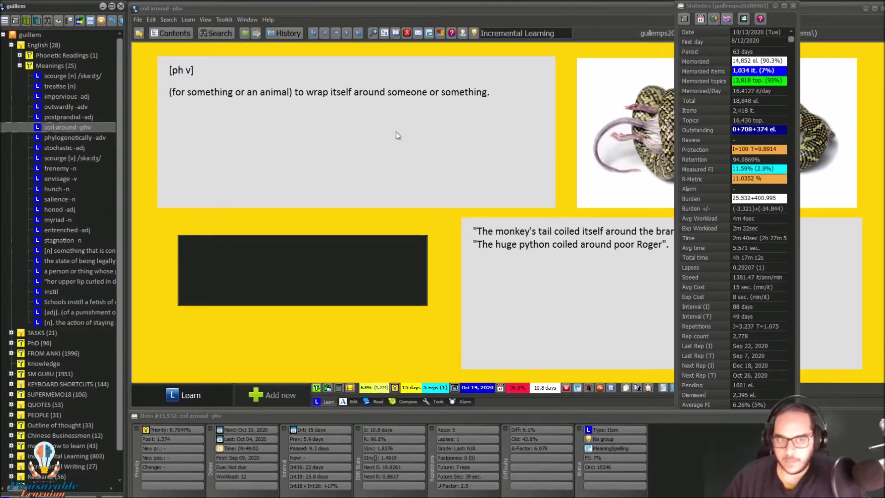
{"action": "left_click", "coordinate": [794, 5]}
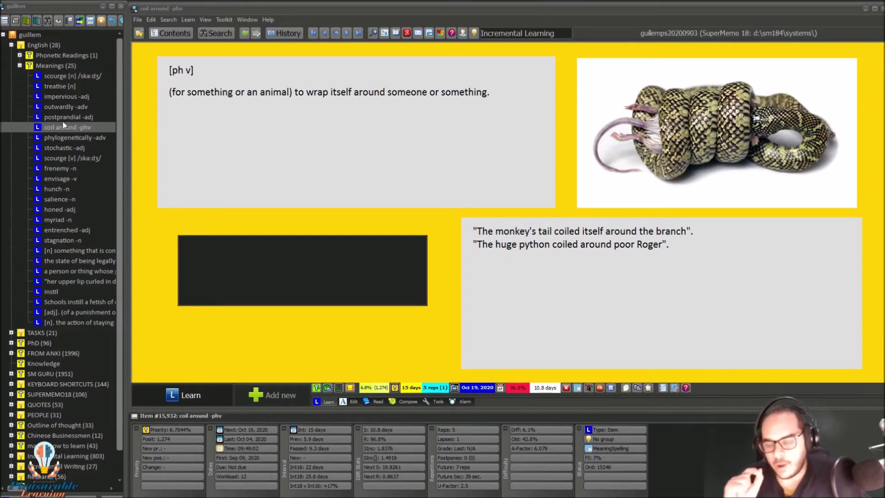
Browse outwardly, impervious, treatise and scourge, ending on the 'phylogenetically -adv' item.
{"action": "left_click", "coordinate": [59, 107]}
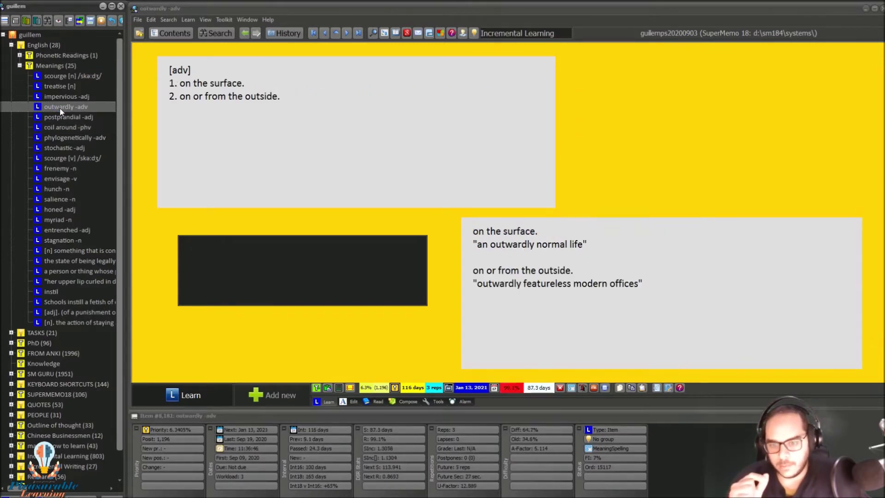
{"action": "left_click", "coordinate": [58, 97]}
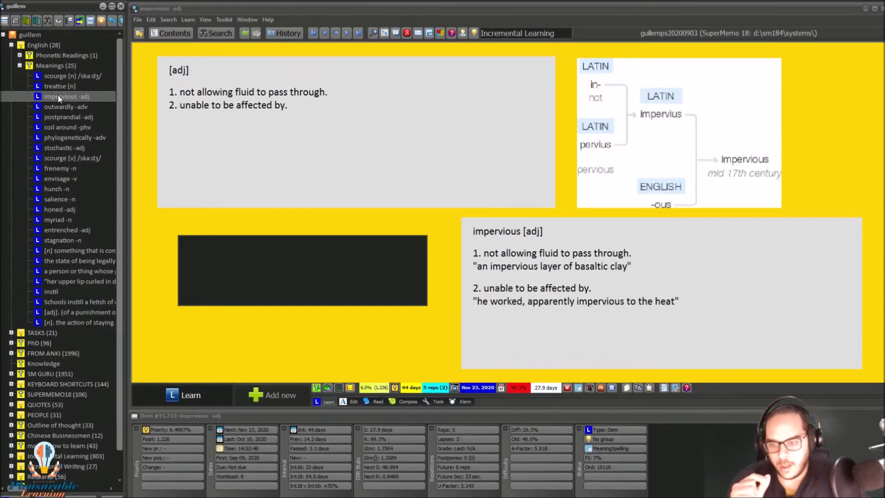
{"action": "left_click", "coordinate": [55, 86]}
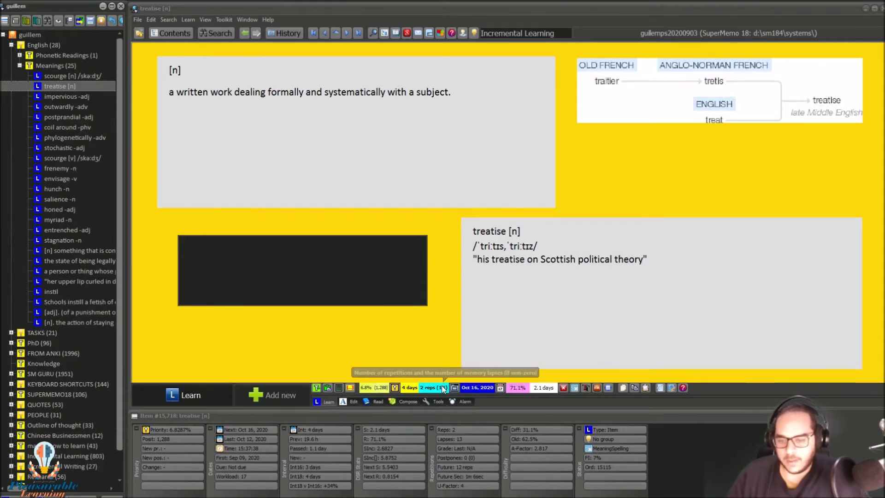
{"action": "left_click", "coordinate": [60, 76]}
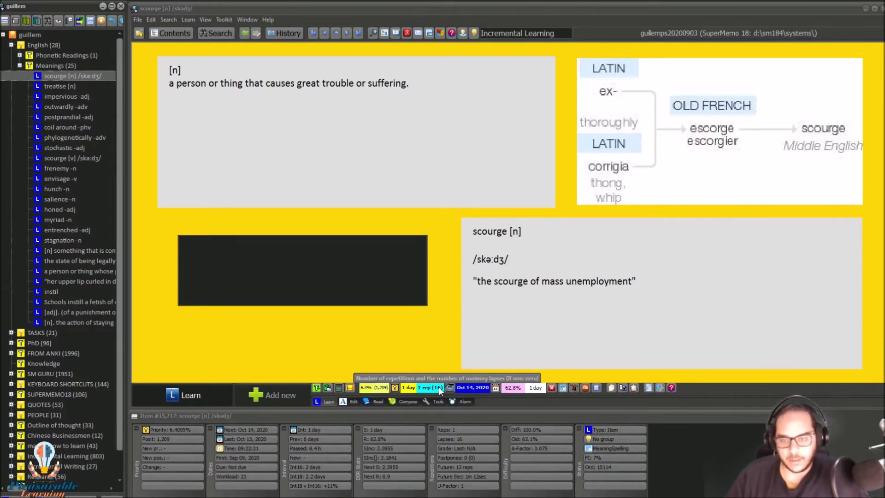
{"action": "left_click", "coordinate": [57, 106]}
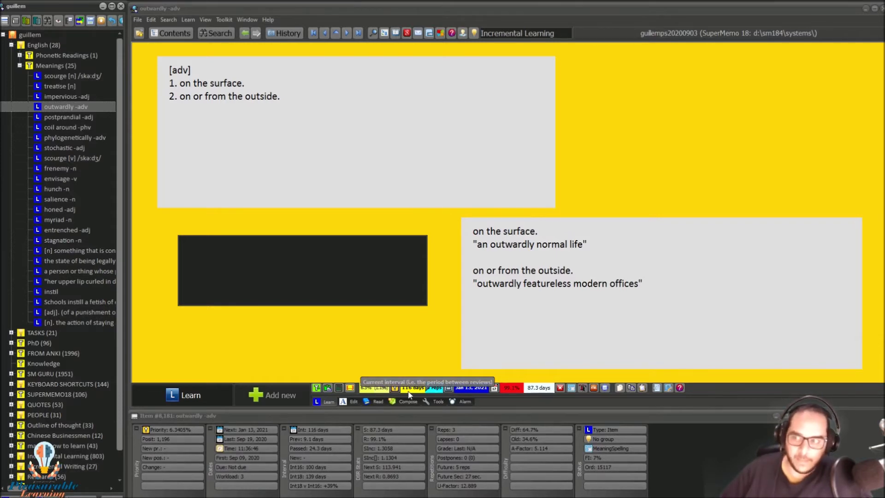
{"action": "left_click", "coordinate": [50, 139]}
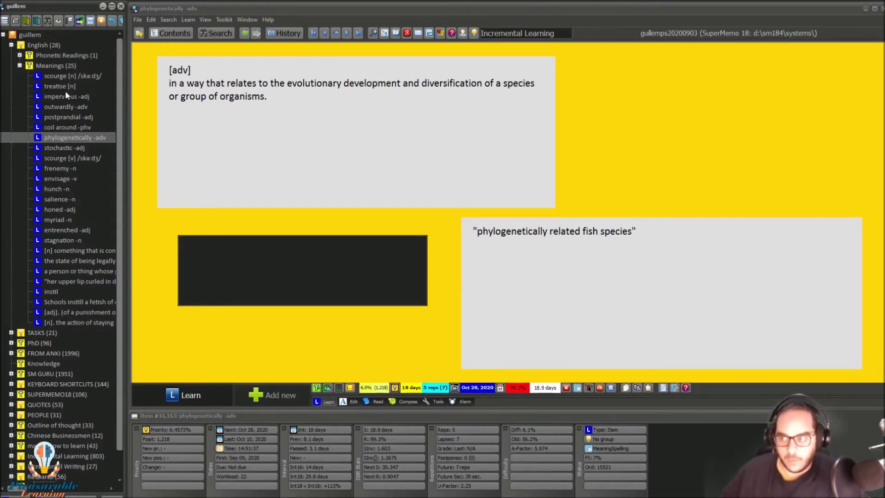
Browse salience and entrenched in the Contents tree, then open the 'myriad -n' item.
{"action": "left_click", "coordinate": [46, 198]}
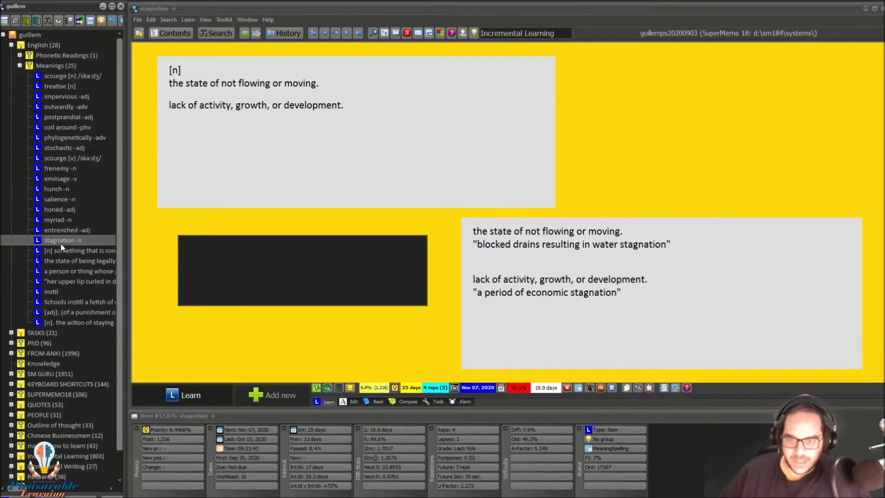
{"action": "left_click", "coordinate": [52, 226]}
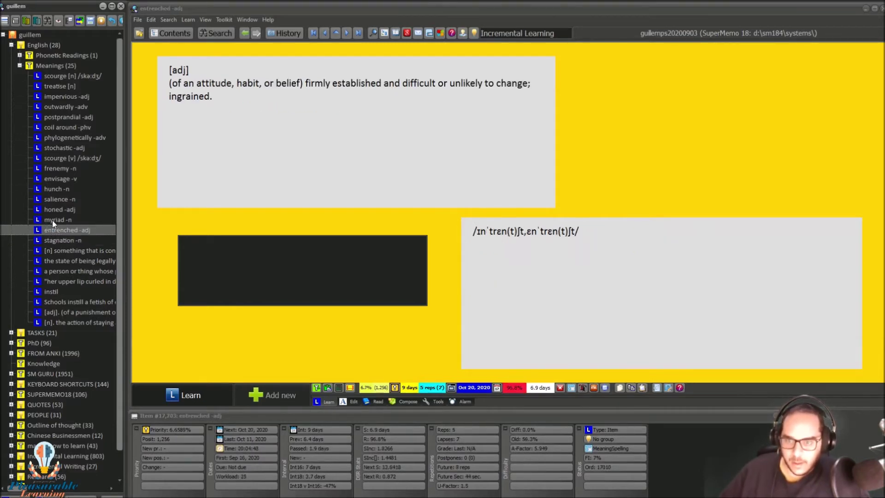
{"action": "left_click", "coordinate": [52, 221]}
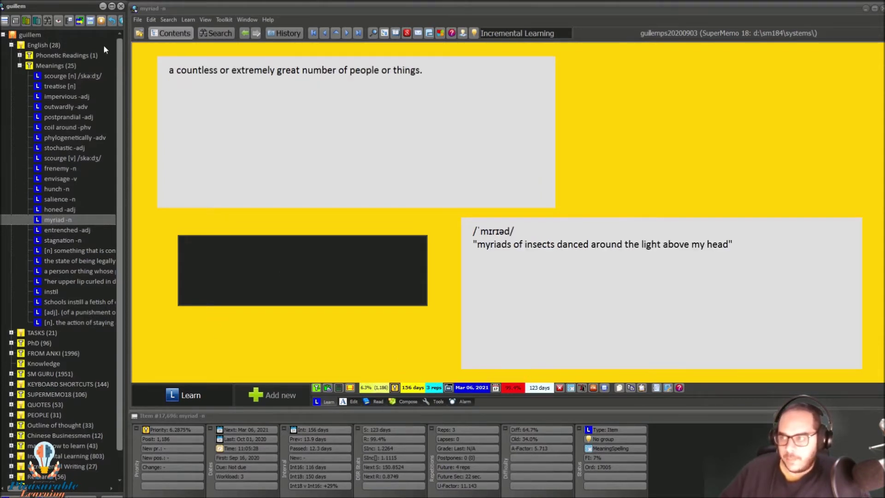
{"action": "left_click", "coordinate": [245, 20]}
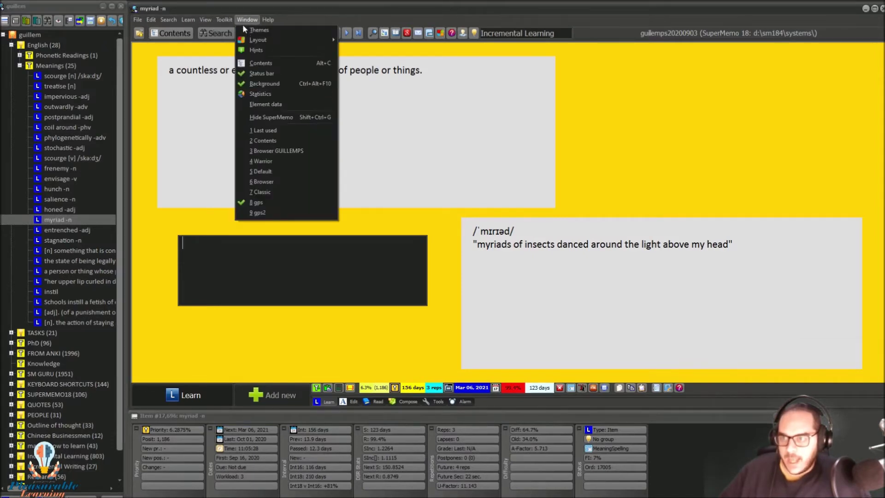
Reopen the collection statistics from the Window menu.
{"action": "left_click", "coordinate": [206, 19]}
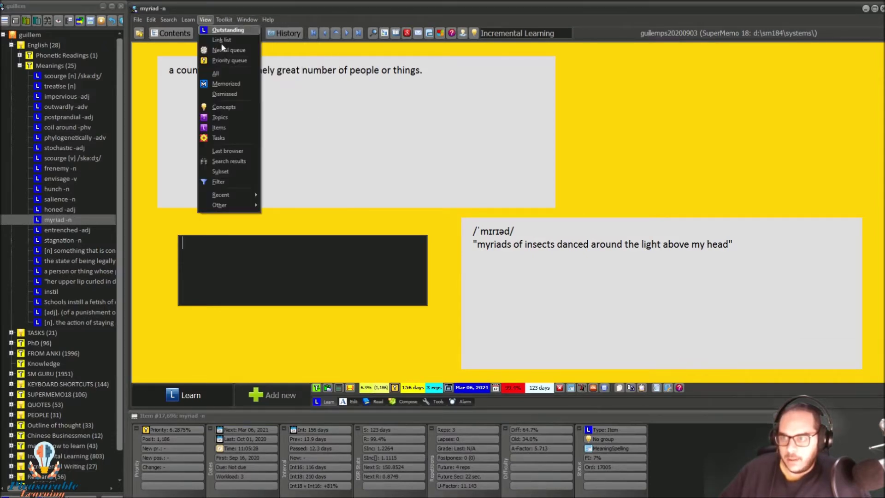
{"action": "left_click", "coordinate": [238, 19]}
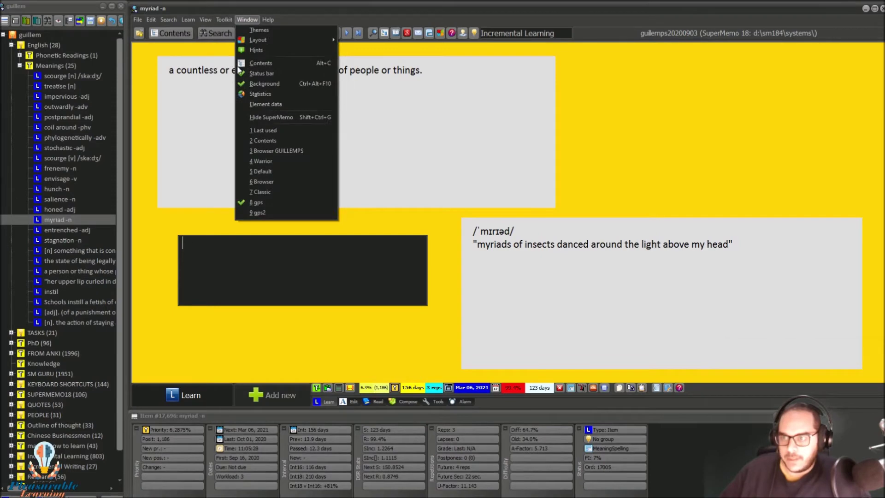
{"action": "left_click", "coordinate": [250, 94]}
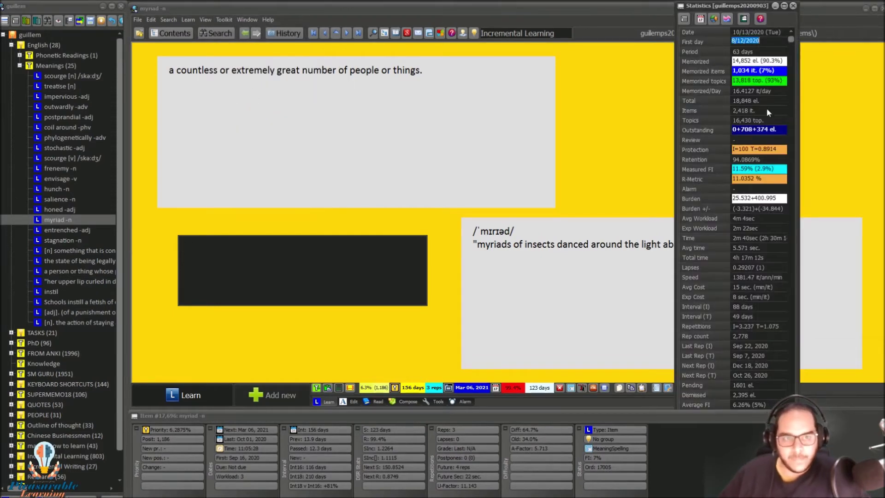
Check the memory analysis and stabilization 3-D graphs, then reopen the Analysis window.
{"action": "left_click", "coordinate": [723, 19]}
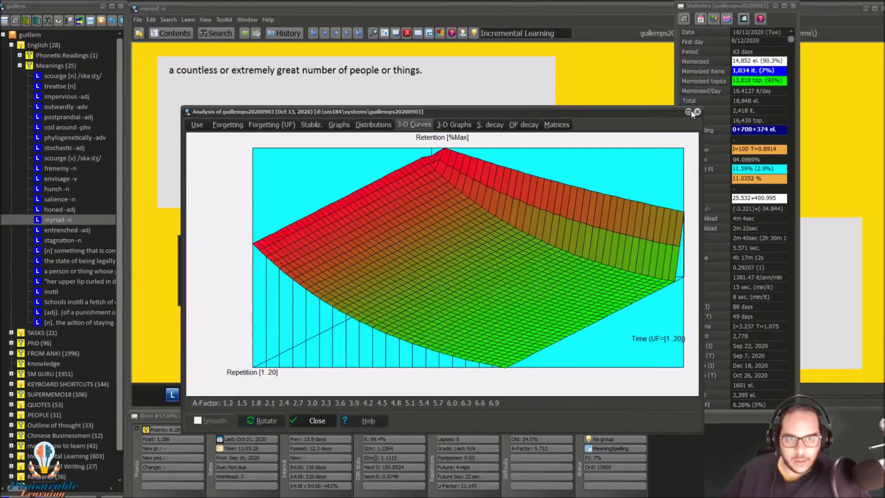
{"action": "left_click", "coordinate": [697, 111]}
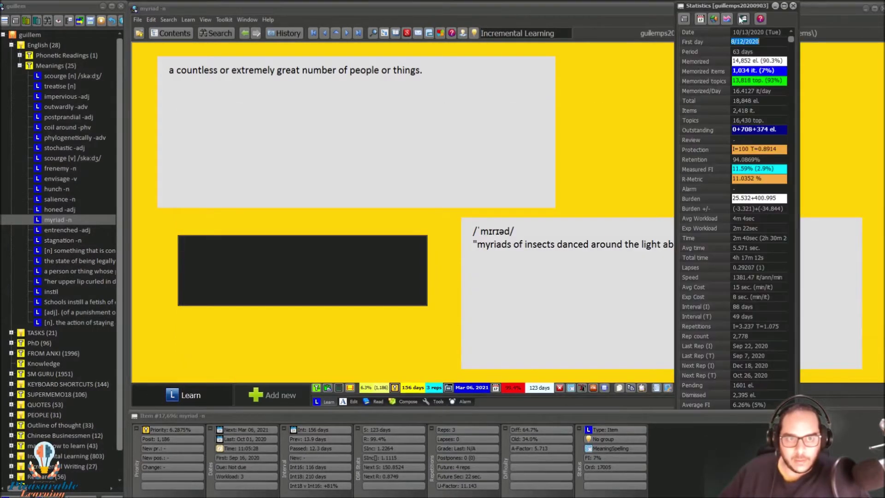
{"action": "left_click", "coordinate": [725, 21]}
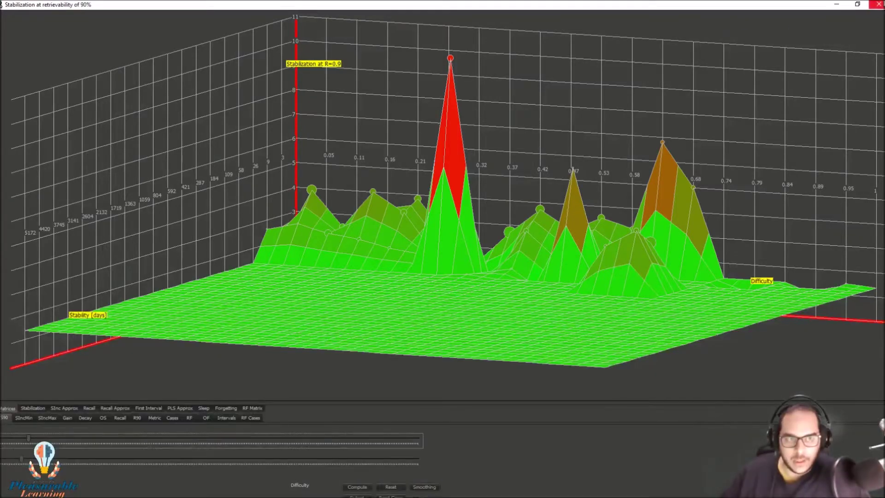
{"action": "key", "text": "Escape"}
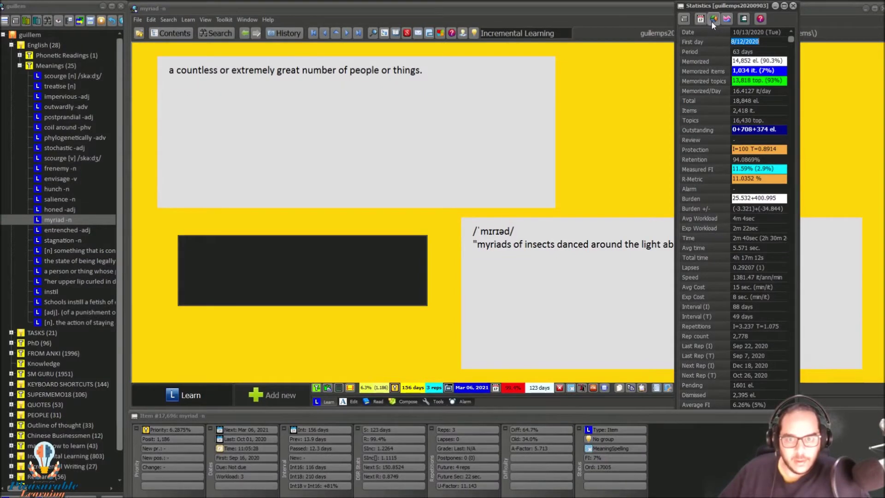
{"action": "left_click", "coordinate": [712, 20]}
View the forgetting curve, then the Use graphs: Work done, Outstanding and Burden.
{"action": "left_click", "coordinate": [225, 125]}
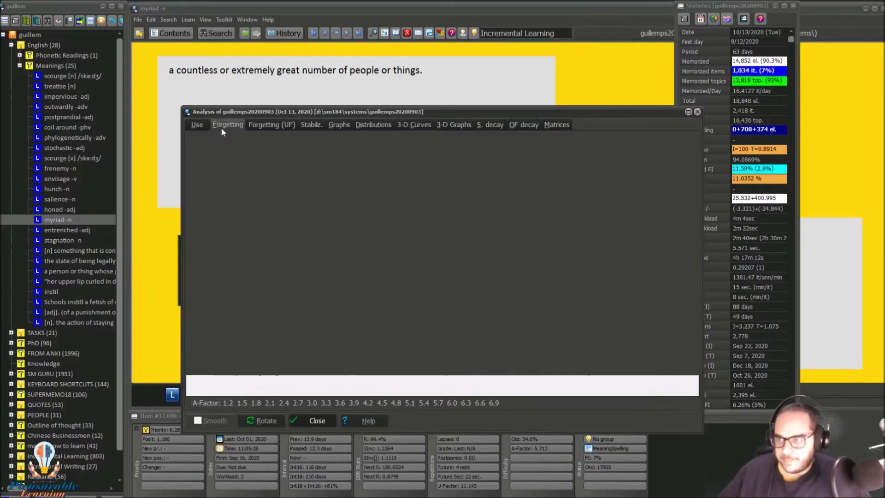
{"action": "left_click", "coordinate": [201, 126]}
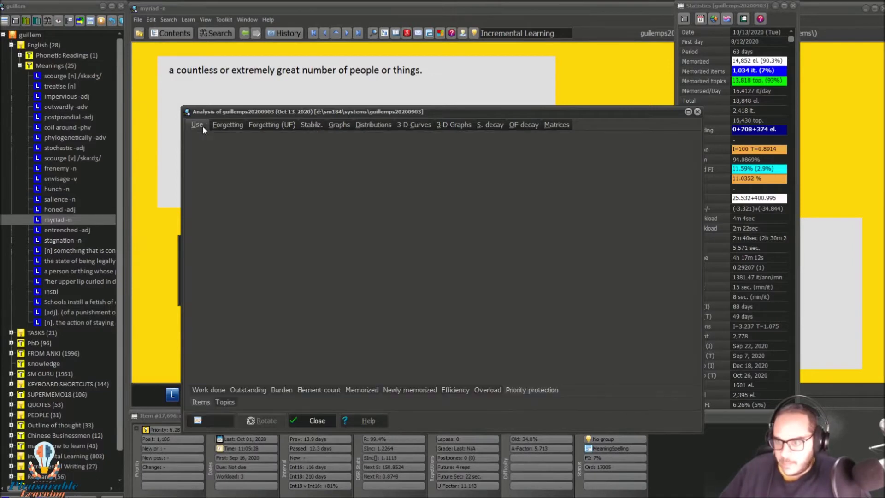
{"action": "left_click", "coordinate": [211, 389]}
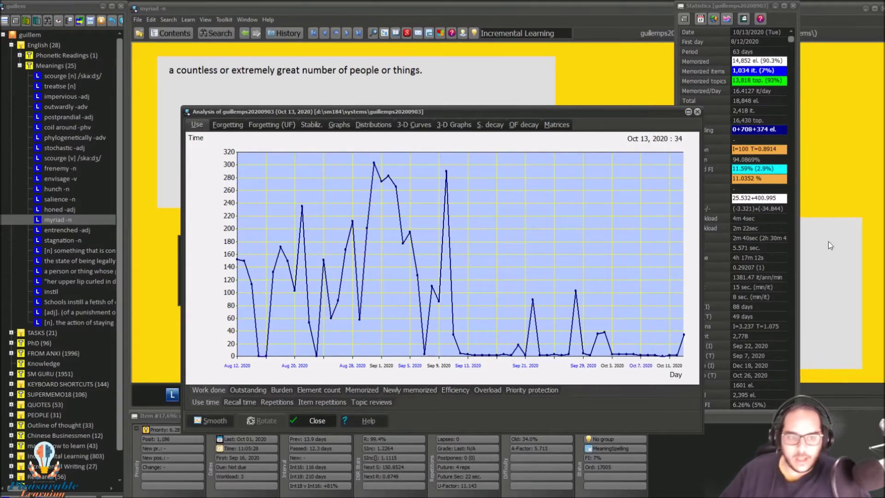
{"action": "left_click", "coordinate": [247, 390]}
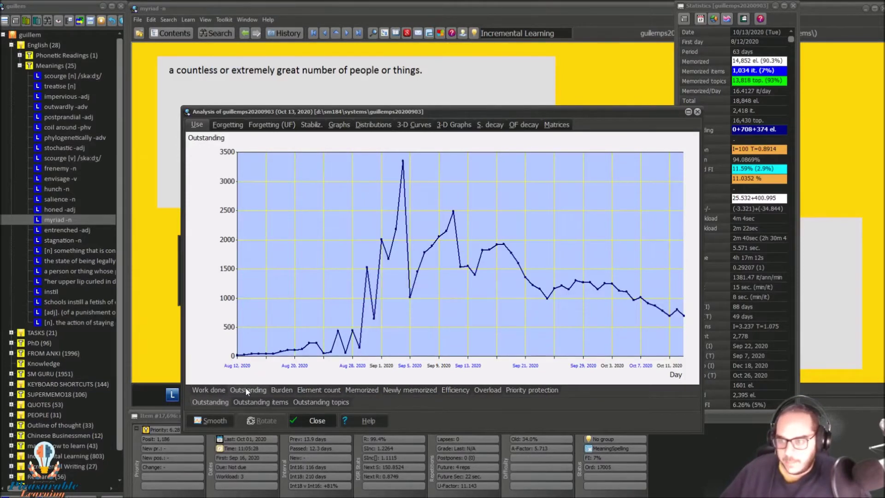
{"action": "left_click", "coordinate": [282, 390]}
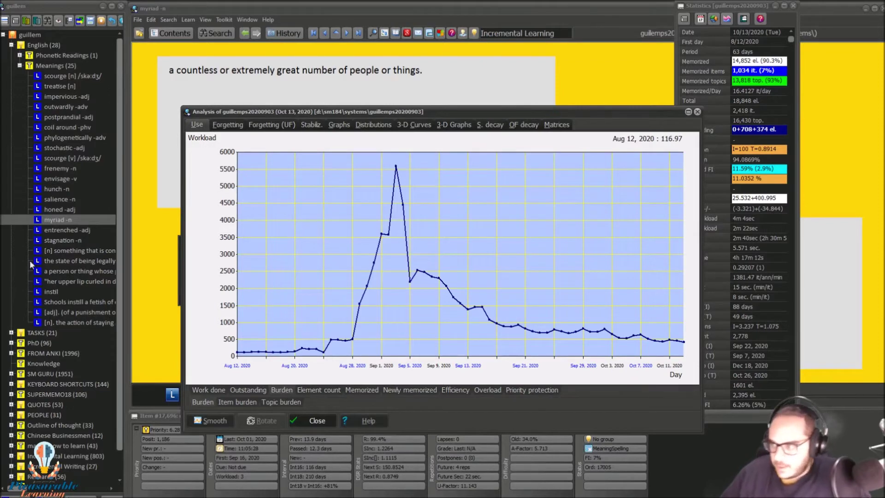
Collapse Meanings, expand IMPORTS, scroll through the tree, and show the Element count graph.
{"action": "left_click", "coordinate": [19, 66]}
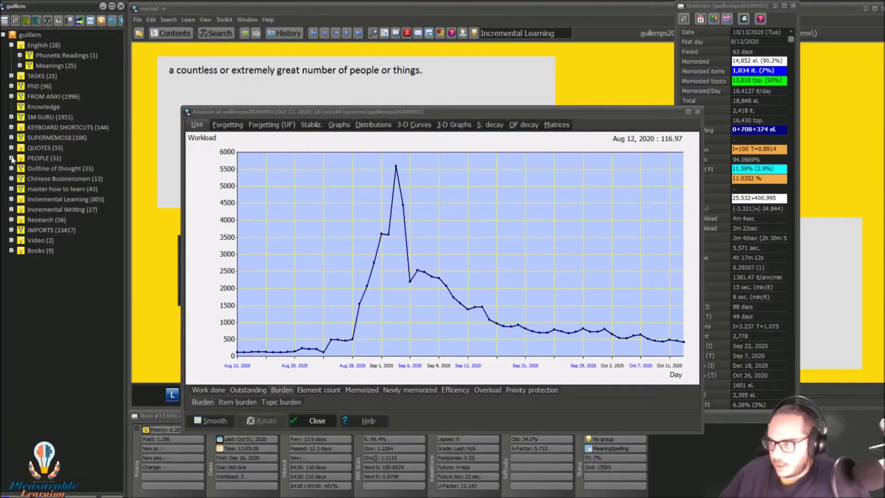
{"action": "left_click", "coordinate": [10, 231]}
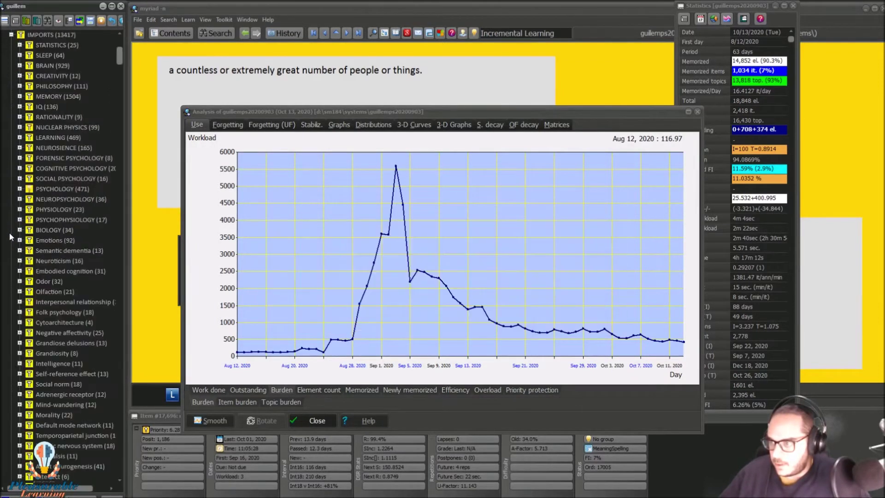
{"action": "scroll", "coordinate": [55, 151], "scroll_direction": "down", "scroll_amount": 5}
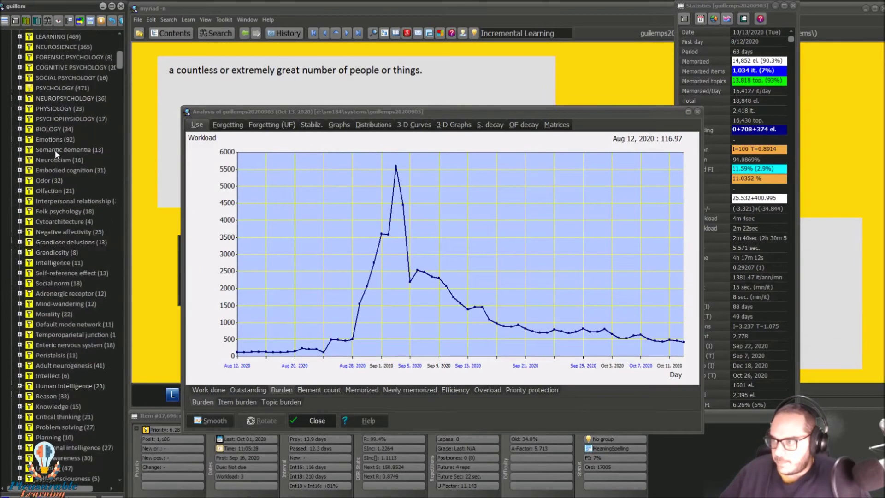
{"action": "scroll", "coordinate": [55, 150], "scroll_direction": "down", "scroll_amount": 5}
{"action": "scroll", "coordinate": [54, 150], "scroll_direction": "down", "scroll_amount": 4}
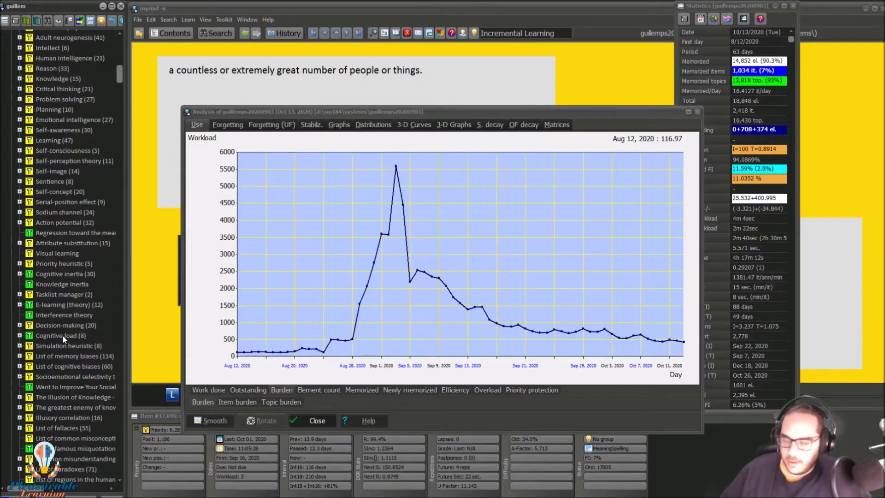
{"action": "scroll", "coordinate": [62, 335], "scroll_direction": "down", "scroll_amount": 3}
{"action": "scroll", "coordinate": [63, 334], "scroll_direction": "down", "scroll_amount": 1}
{"action": "scroll", "coordinate": [62, 334], "scroll_direction": "down", "scroll_amount": 3}
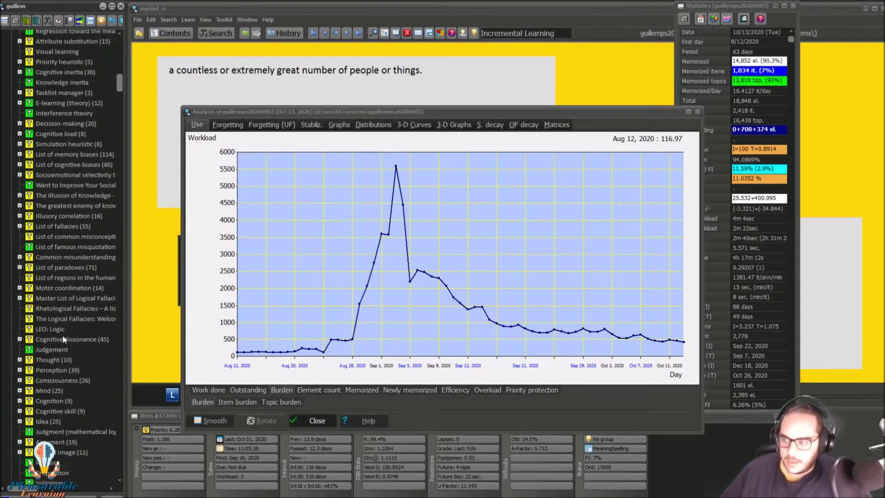
{"action": "scroll", "coordinate": [62, 335], "scroll_direction": "down", "scroll_amount": 4}
{"action": "scroll", "coordinate": [62, 334], "scroll_direction": "down", "scroll_amount": 3}
{"action": "scroll", "coordinate": [62, 334], "scroll_direction": "down", "scroll_amount": 3}
{"action": "scroll", "coordinate": [62, 334], "scroll_direction": "down", "scroll_amount": 3}
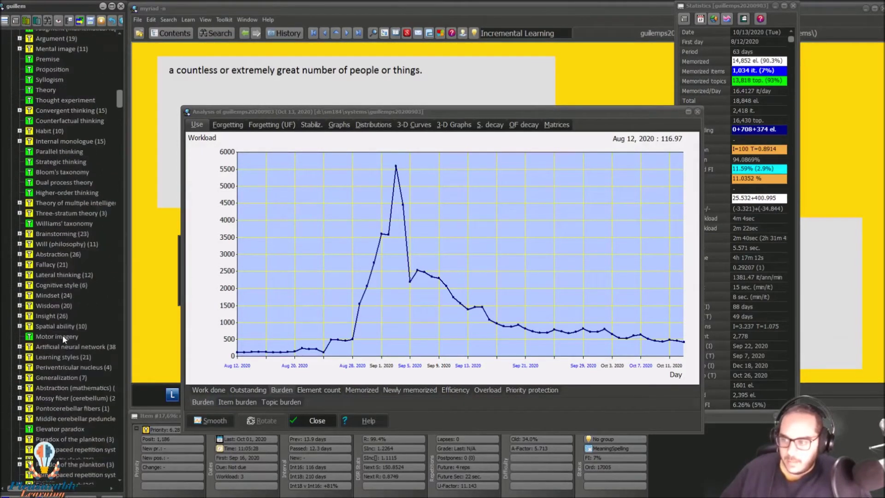
{"action": "scroll", "coordinate": [63, 335], "scroll_direction": "down", "scroll_amount": 3}
{"action": "scroll", "coordinate": [62, 335], "scroll_direction": "down", "scroll_amount": 3}
{"action": "scroll", "coordinate": [62, 334], "scroll_direction": "down", "scroll_amount": 3}
{"action": "scroll", "coordinate": [63, 335], "scroll_direction": "down", "scroll_amount": 3}
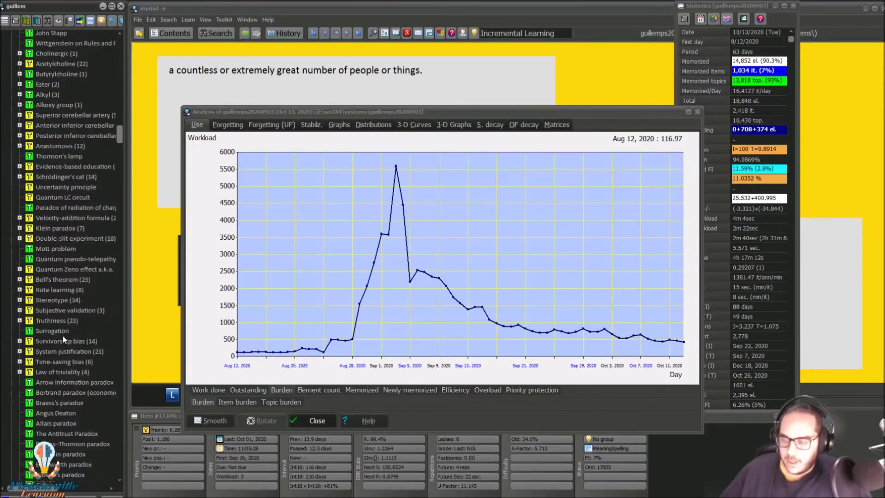
{"action": "scroll", "coordinate": [63, 334], "scroll_direction": "down", "scroll_amount": 3}
{"action": "scroll", "coordinate": [63, 335], "scroll_direction": "down", "scroll_amount": 3}
{"action": "scroll", "coordinate": [63, 334], "scroll_direction": "down", "scroll_amount": 3}
{"action": "scroll", "coordinate": [62, 334], "scroll_direction": "down", "scroll_amount": 3}
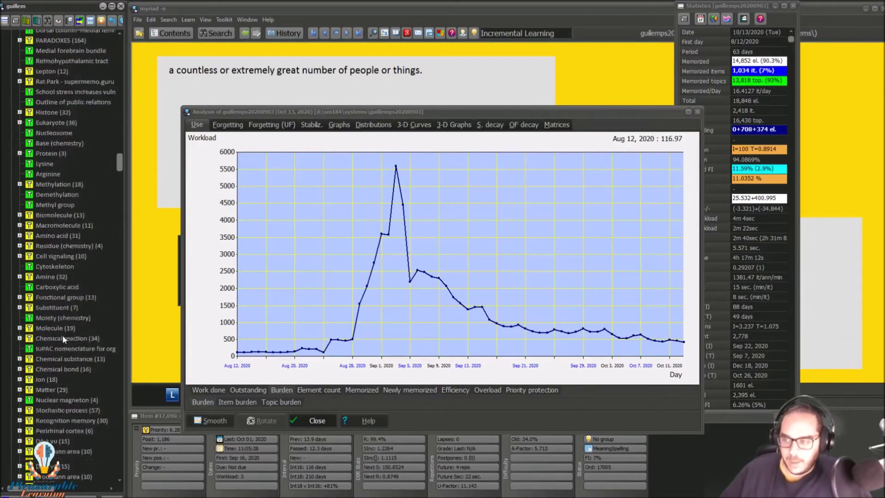
{"action": "scroll", "coordinate": [62, 339], "scroll_direction": "down", "scroll_amount": 3}
{"action": "scroll", "coordinate": [62, 339], "scroll_direction": "down", "scroll_amount": 3}
{"action": "scroll", "coordinate": [62, 338], "scroll_direction": "down", "scroll_amount": 3}
{"action": "scroll", "coordinate": [62, 339], "scroll_direction": "down", "scroll_amount": 3}
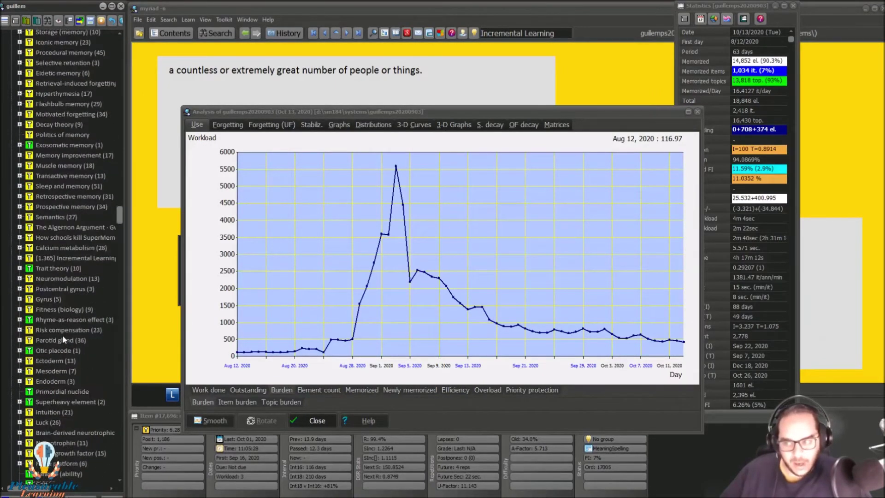
{"action": "scroll", "coordinate": [62, 339], "scroll_direction": "down", "scroll_amount": 3}
{"action": "scroll", "coordinate": [62, 340], "scroll_direction": "down", "scroll_amount": 3}
{"action": "scroll", "coordinate": [63, 339], "scroll_direction": "down", "scroll_amount": 3}
{"action": "scroll", "coordinate": [62, 340], "scroll_direction": "down", "scroll_amount": 3}
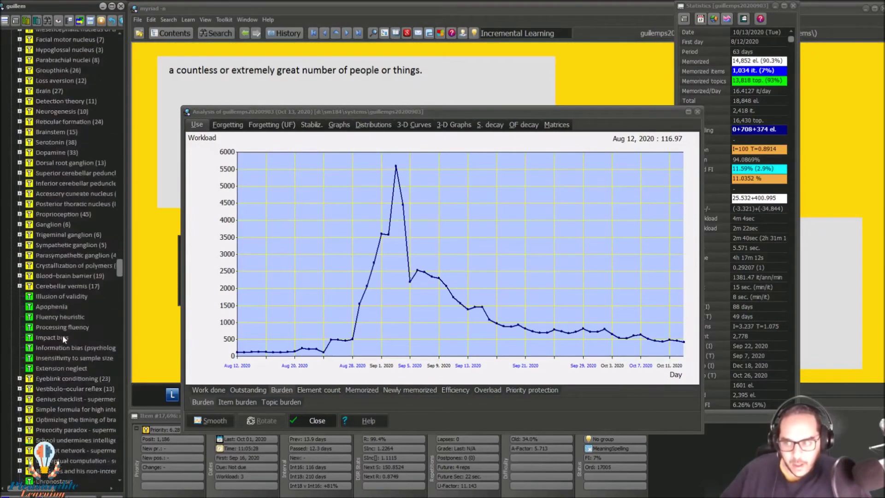
{"action": "scroll", "coordinate": [62, 335], "scroll_direction": "down", "scroll_amount": 3}
{"action": "scroll", "coordinate": [63, 334], "scroll_direction": "down", "scroll_amount": 3}
{"action": "scroll", "coordinate": [63, 335], "scroll_direction": "down", "scroll_amount": 3}
{"action": "scroll", "coordinate": [62, 335], "scroll_direction": "down", "scroll_amount": 3}
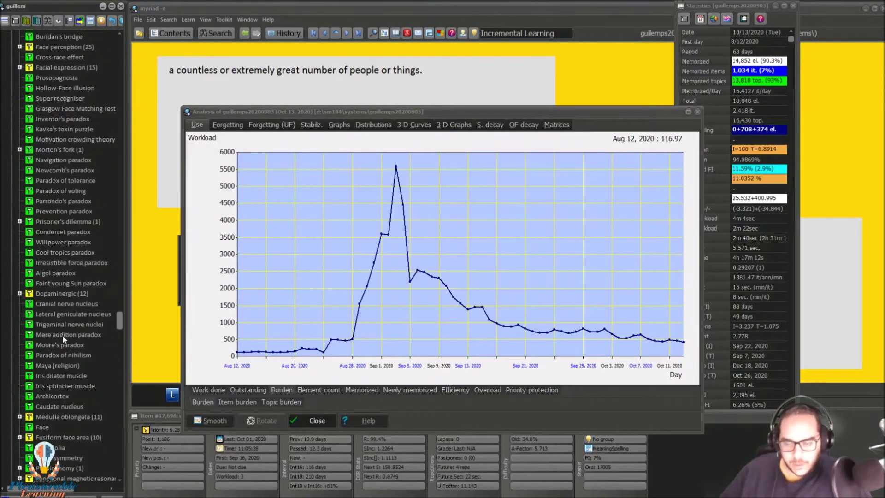
{"action": "scroll", "coordinate": [63, 339], "scroll_direction": "down", "scroll_amount": 3}
{"action": "scroll", "coordinate": [62, 339], "scroll_direction": "down", "scroll_amount": 3}
{"action": "scroll", "coordinate": [62, 340], "scroll_direction": "down", "scroll_amount": 3}
{"action": "scroll", "coordinate": [62, 339], "scroll_direction": "down", "scroll_amount": 3}
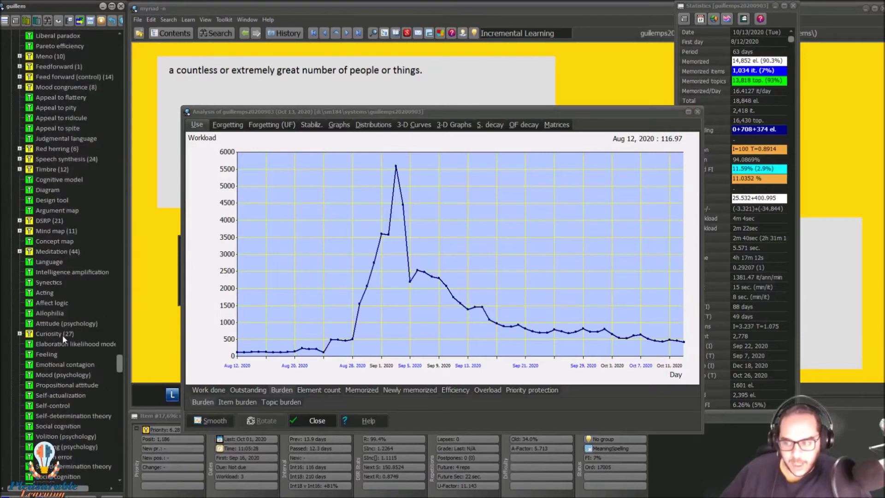
{"action": "scroll", "coordinate": [62, 339], "scroll_direction": "down", "scroll_amount": 3}
{"action": "scroll", "coordinate": [62, 340], "scroll_direction": "down", "scroll_amount": 3}
{"action": "scroll", "coordinate": [63, 339], "scroll_direction": "down", "scroll_amount": 3}
{"action": "scroll", "coordinate": [62, 339], "scroll_direction": "down", "scroll_amount": 3}
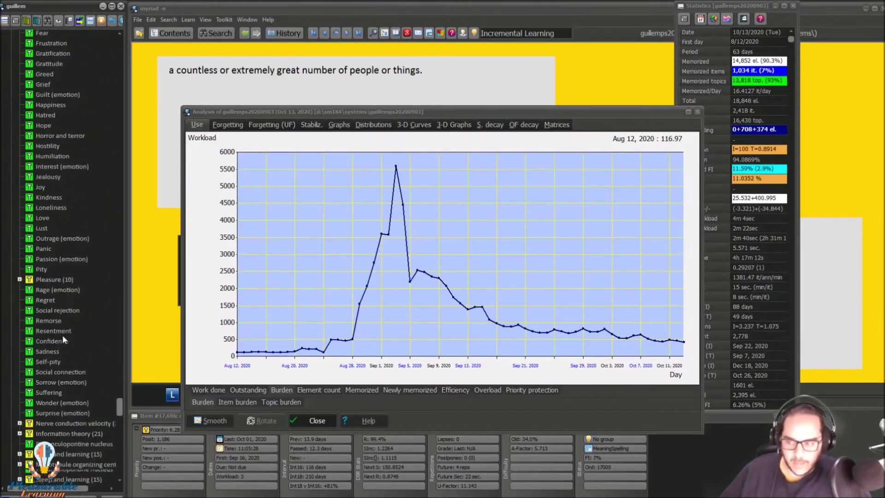
{"action": "scroll", "coordinate": [64, 340], "scroll_direction": "down", "scroll_amount": 5}
{"action": "scroll", "coordinate": [64, 340], "scroll_direction": "down", "scroll_amount": 5}
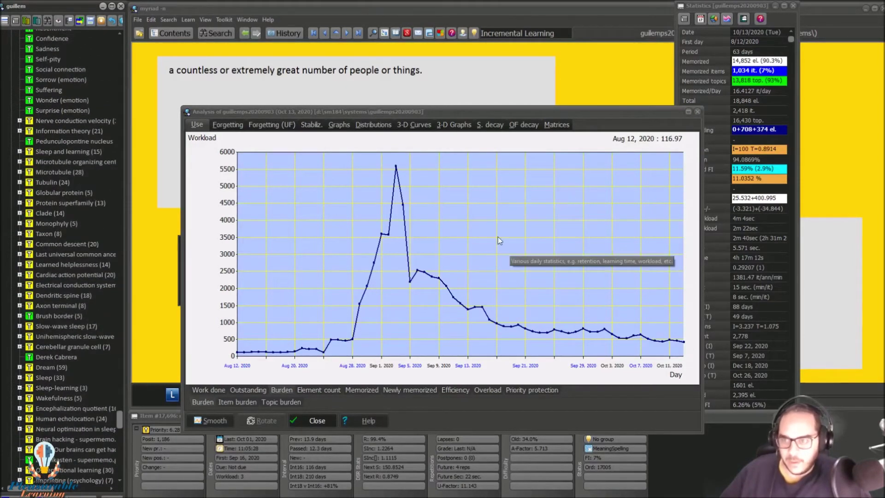
{"action": "left_click", "coordinate": [317, 389]}
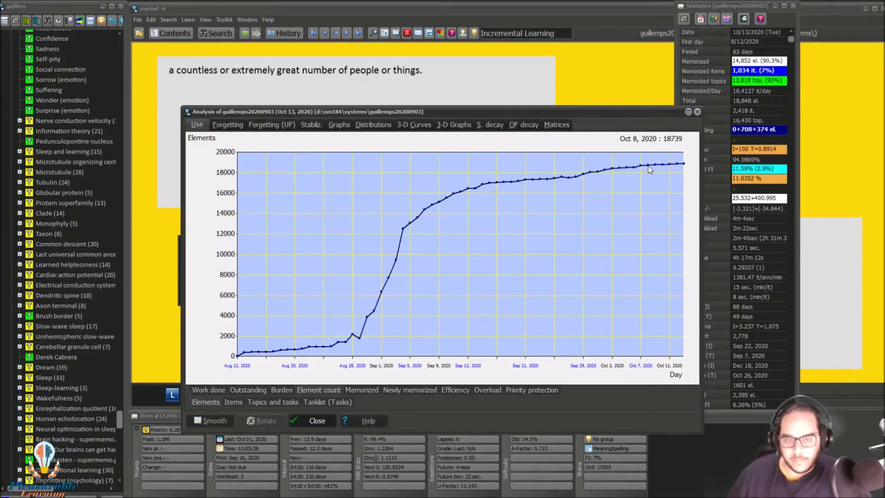
Step through Memorized, Newly memorized, Efficiency and Overload graphs to Priority protection.
{"action": "left_click", "coordinate": [360, 391]}
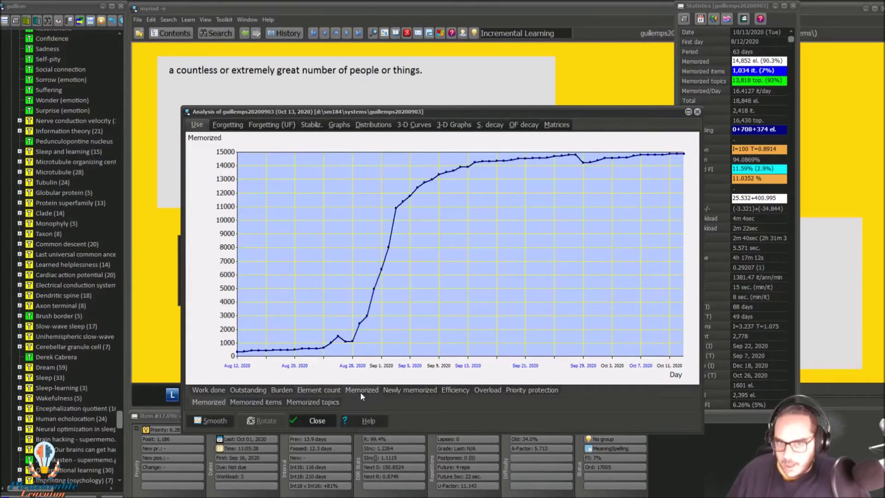
{"action": "left_click", "coordinate": [408, 390]}
{"action": "left_click", "coordinate": [445, 390]}
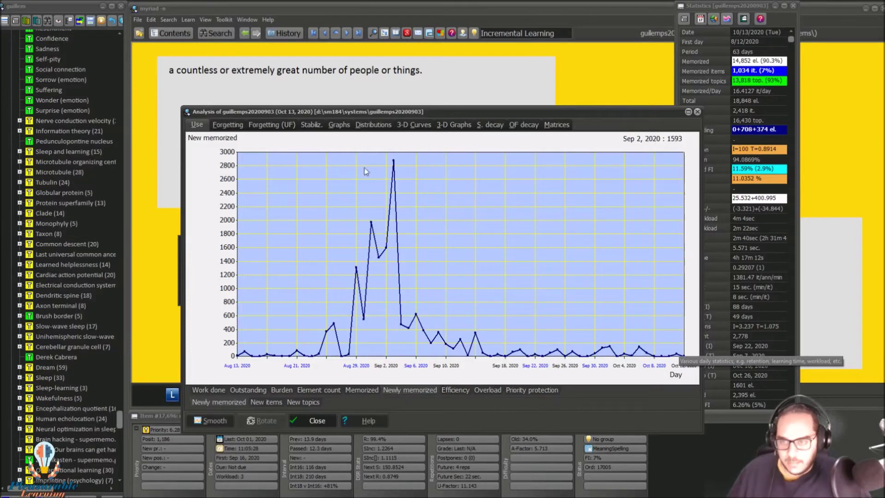
{"action": "left_click", "coordinate": [494, 390]}
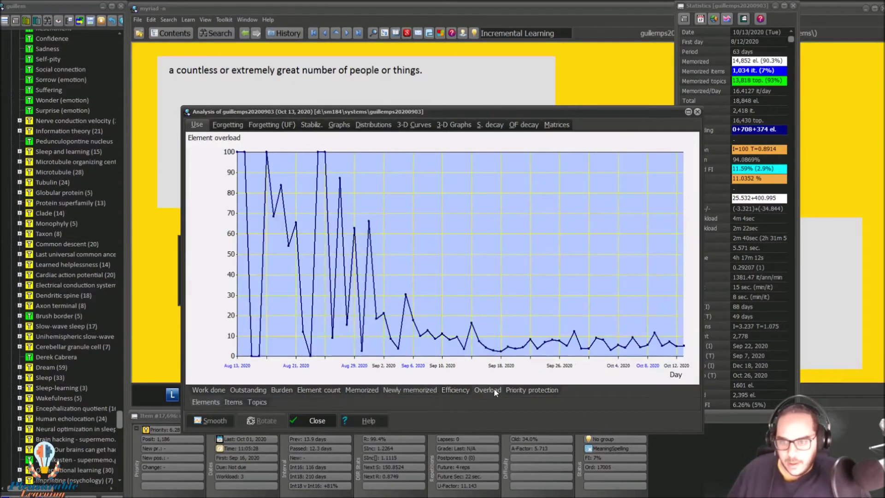
{"action": "left_click", "coordinate": [521, 391]}
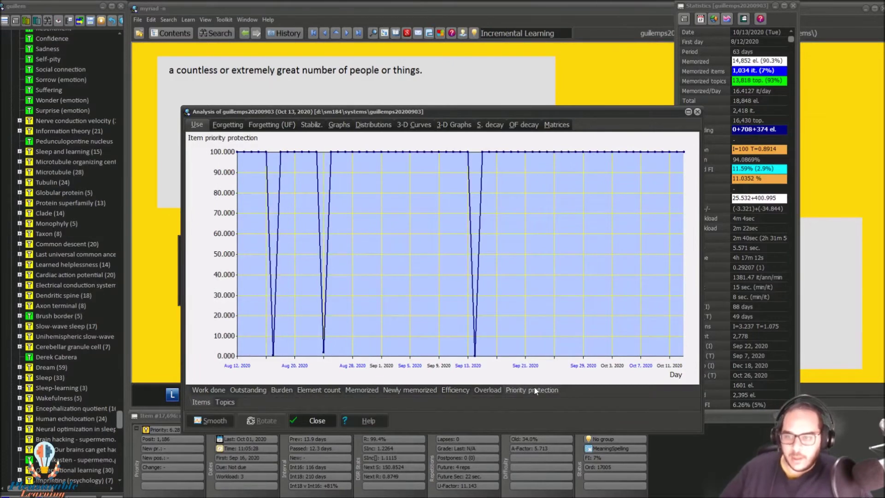
{"action": "mouse_move", "coordinate": [475, 332]}
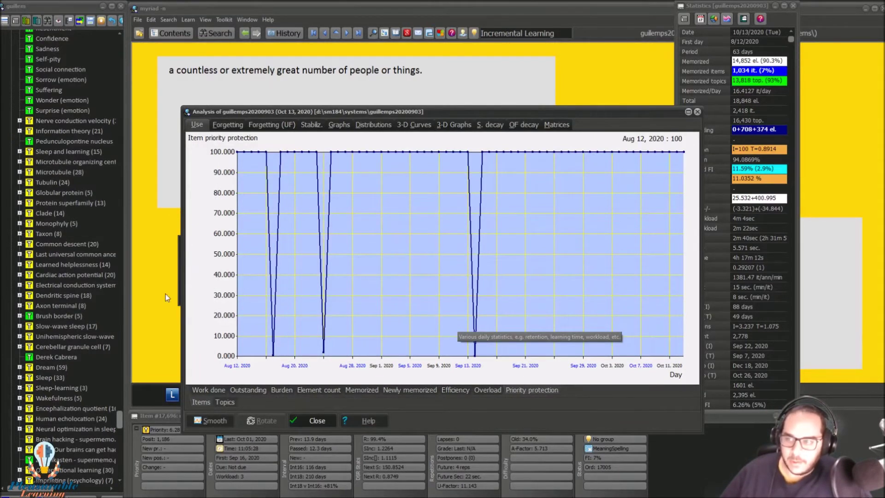
{"action": "left_click_drag", "start_coordinate": [119, 422], "coordinate": [118, 40]}
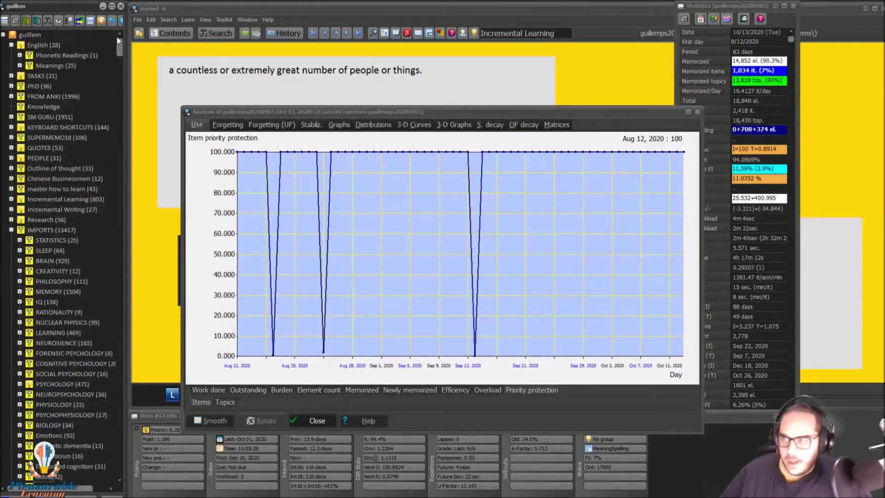
Open the Kana concept under FROM ANKI and view the Forgetting (UF) and Stabiliz. tabs.
{"action": "left_click", "coordinate": [11, 96]}
{"action": "left_click", "coordinate": [44, 116]}
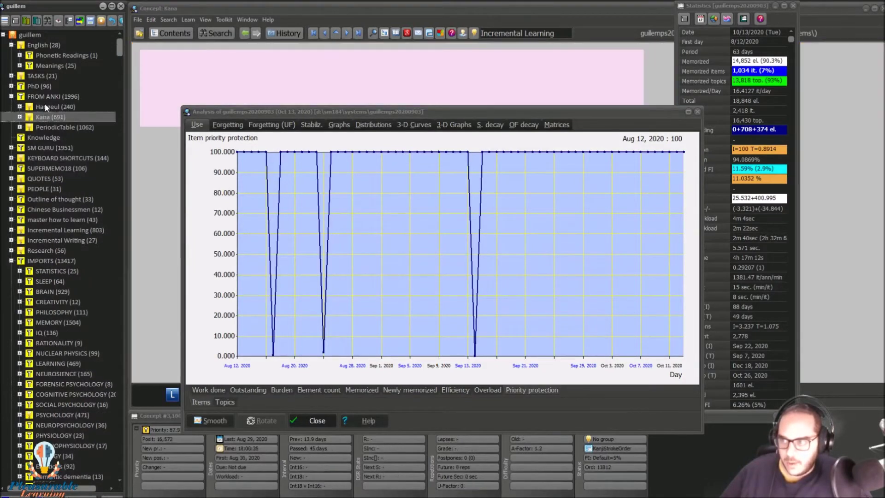
{"action": "mouse_move", "coordinate": [460, 169]}
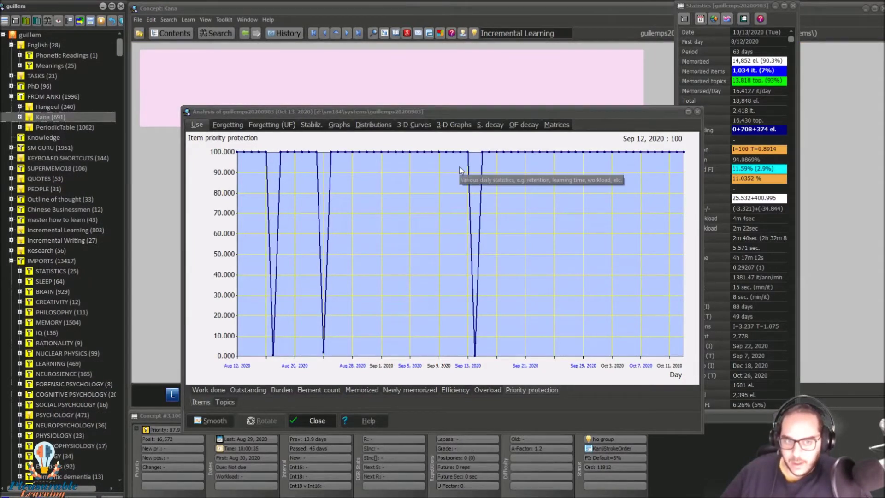
{"action": "left_click", "coordinate": [271, 124]}
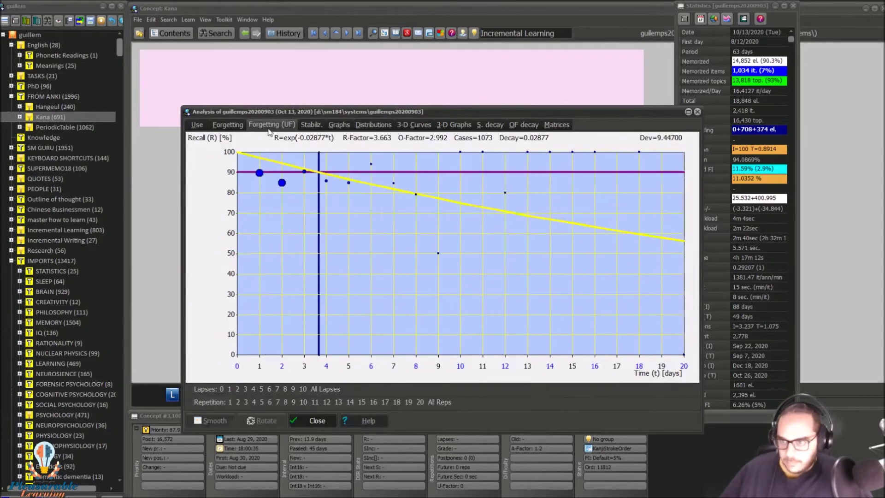
{"action": "left_click", "coordinate": [312, 125]}
Browse the Graphs, 3-D Curves, 3-D Graphs and Distributions tabs, then close the analysis.
{"action": "left_click", "coordinate": [345, 127]}
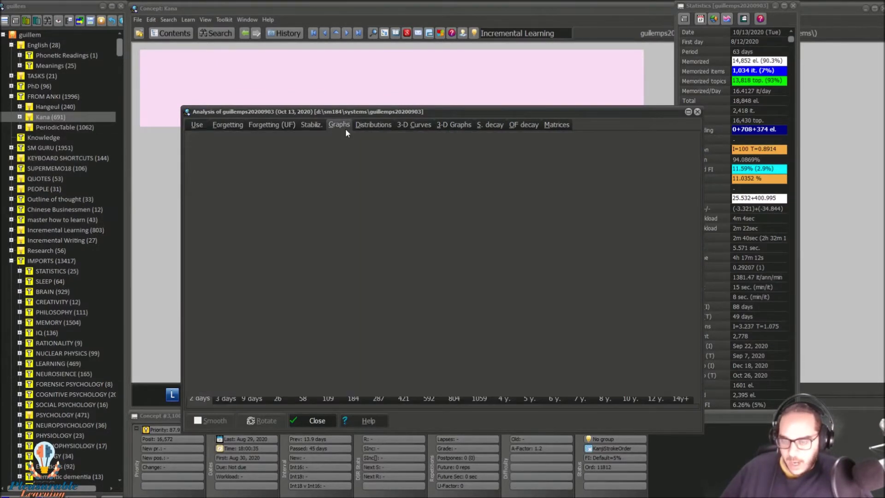
{"action": "left_click", "coordinate": [429, 124]}
{"action": "left_click", "coordinate": [435, 124]}
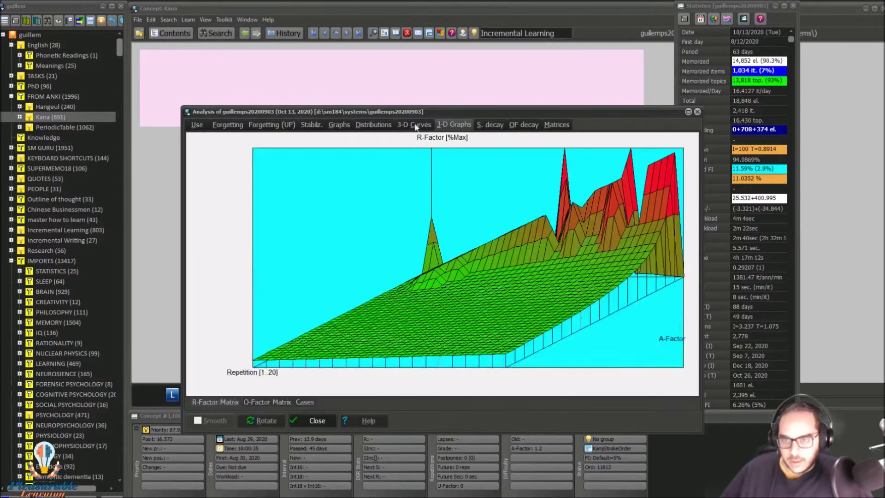
{"action": "left_click", "coordinate": [386, 125]}
{"action": "left_click", "coordinate": [695, 114]}
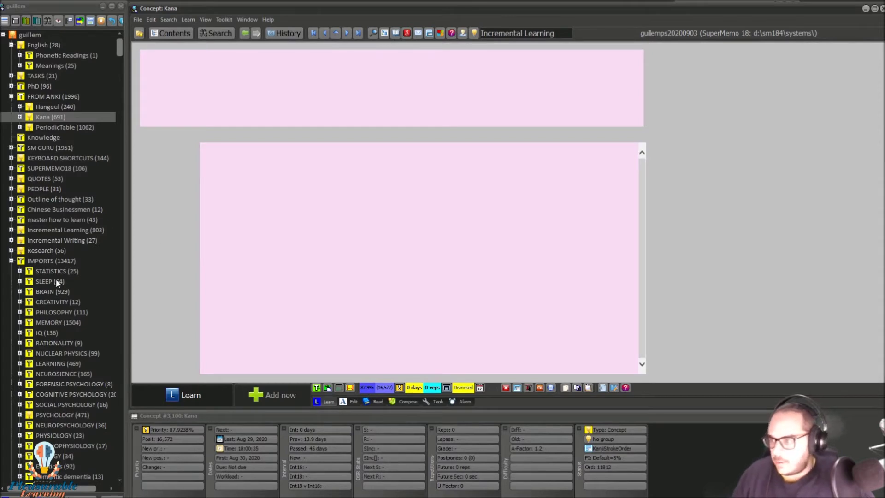
Start learning, follow the slow wave sleep link, and web-import the Wikipedia article with Ctrl+Shift+A.
{"action": "left_click", "coordinate": [163, 392]}
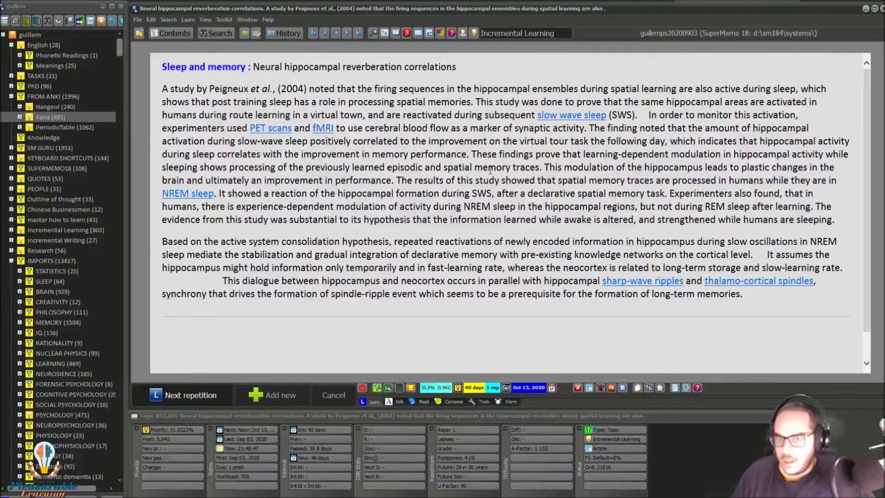
{"action": "left_click", "coordinate": [574, 116]}
{"action": "left_click", "coordinate": [142, 143]}
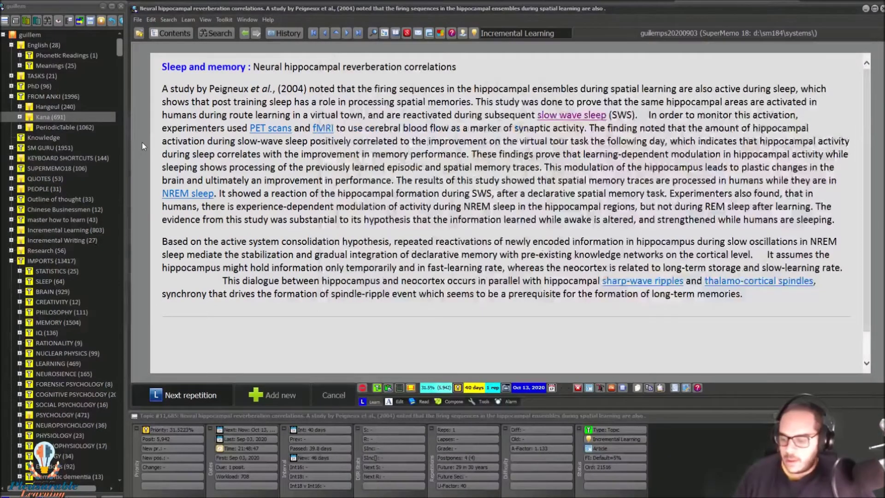
{"action": "key", "text": "ctrl+shift+a"}
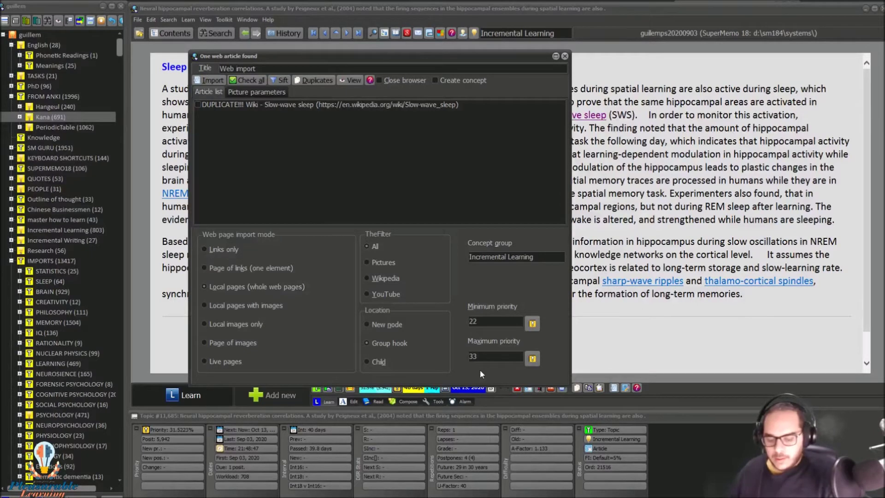
Enter 0 as the minimum and 10 as the maximum web import priority.
{"action": "type", "text": "1"}
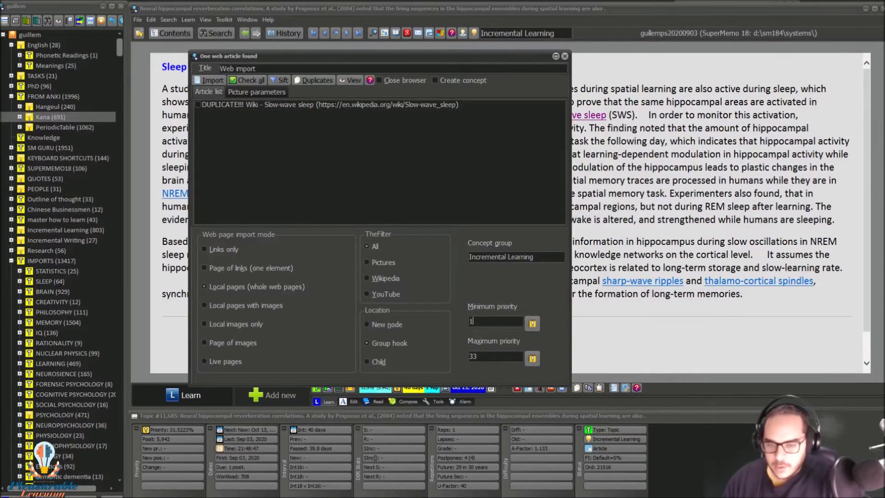
{"action": "type", "text": "0"}
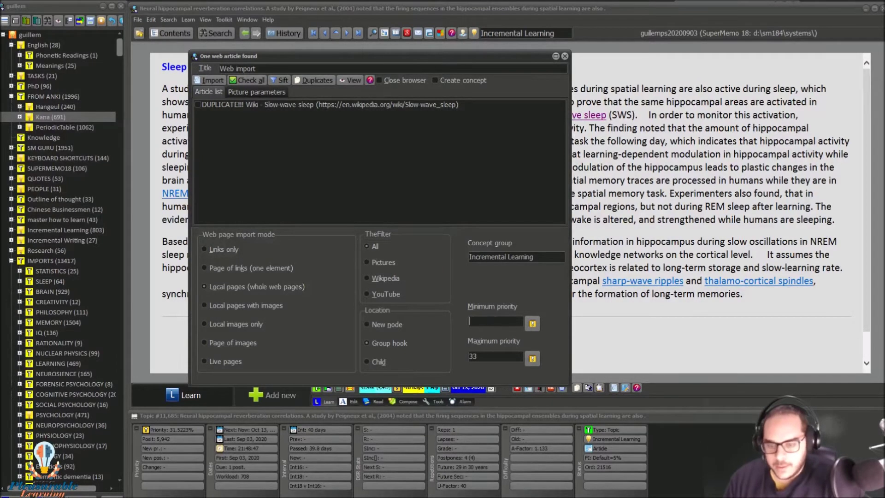
{"action": "type", "text": "0"}
{"action": "key", "text": "Tab"}
{"action": "type", "text": "10"}
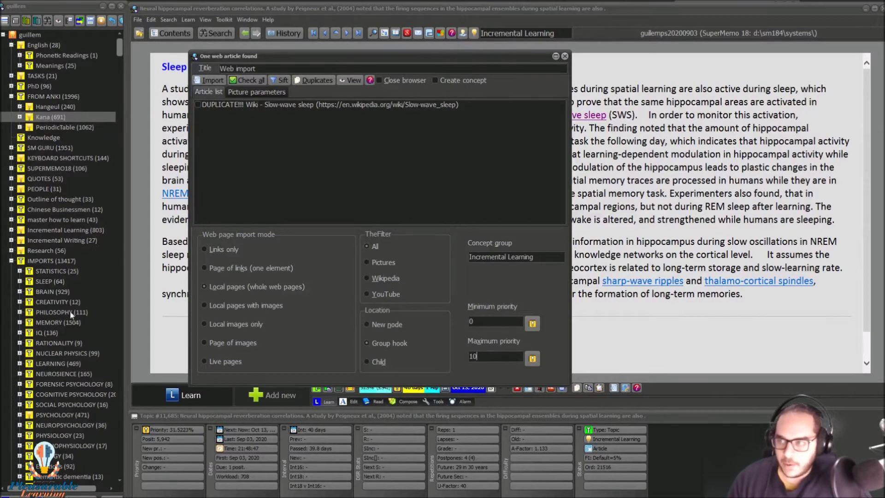
{"action": "double_click", "coordinate": [464, 318]}
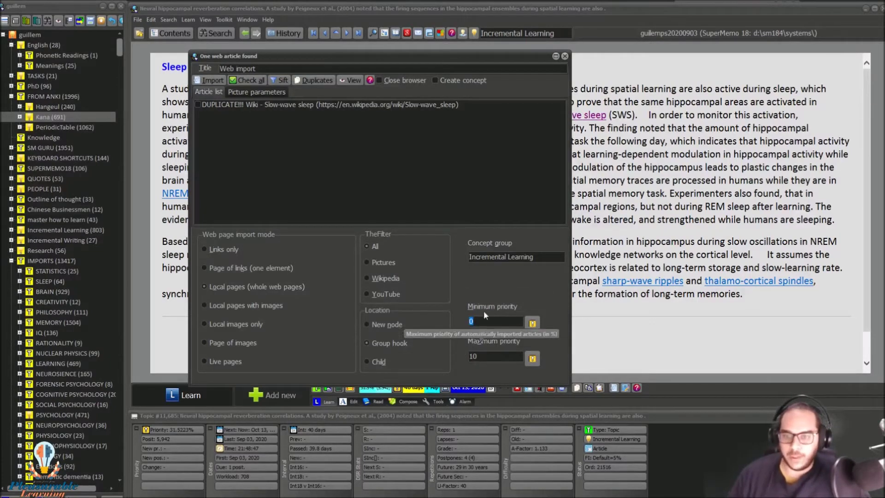
Close the web import window and dock Statistics on the left with Ancestors below (F5).
{"action": "left_click", "coordinate": [565, 56]}
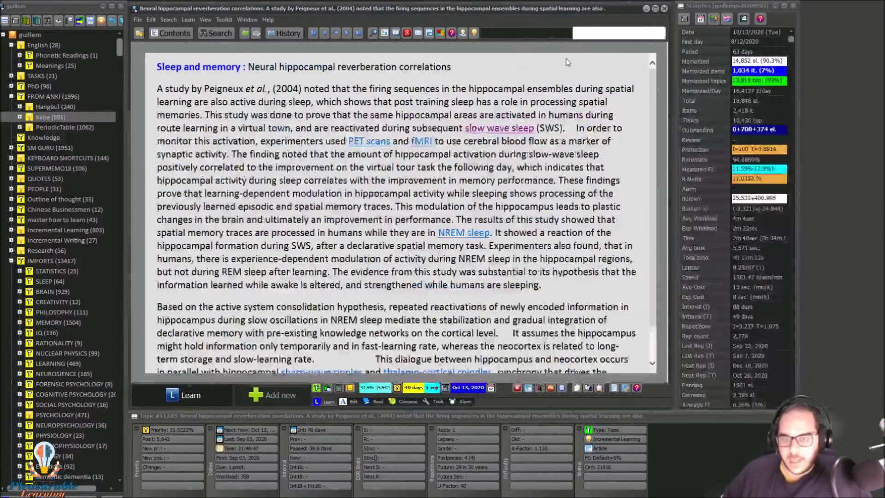
{"action": "left_click_drag", "start_coordinate": [729, 6], "coordinate": [805, 7]}
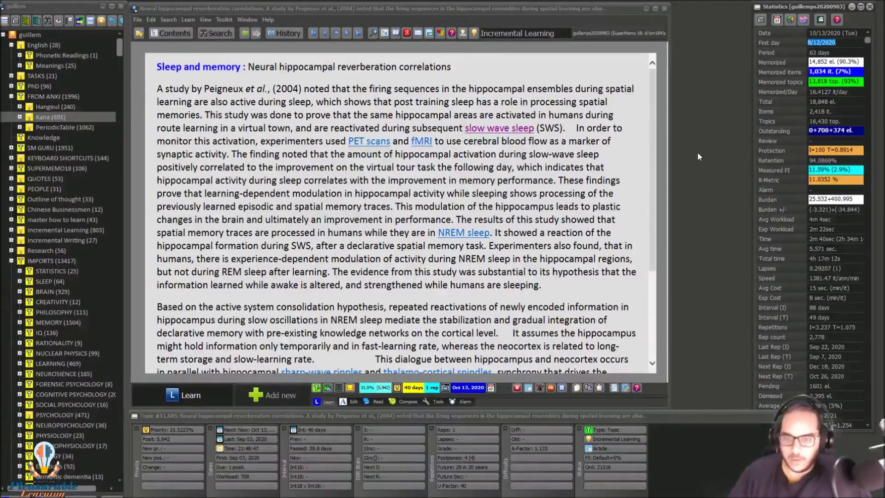
{"action": "key", "text": "F5"}
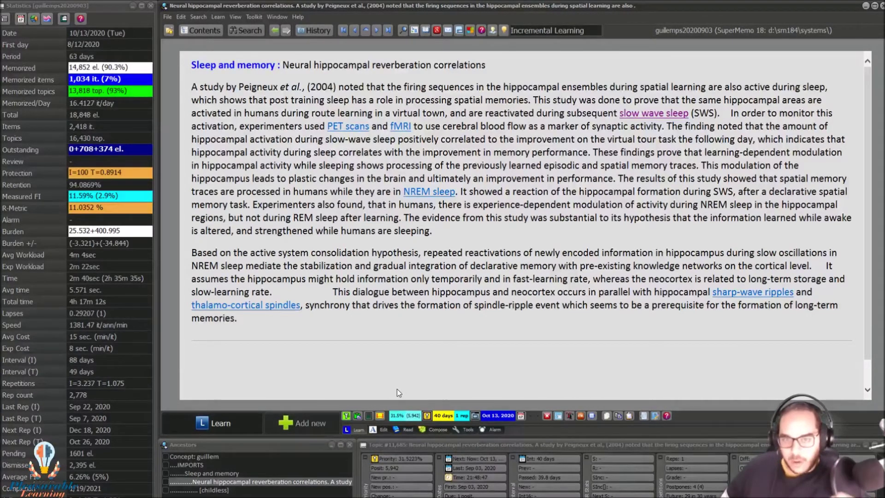
Start reviewing and delete the Norwegian See also, References, Bibliography and External links sections.
{"action": "left_click", "coordinate": [247, 418]}
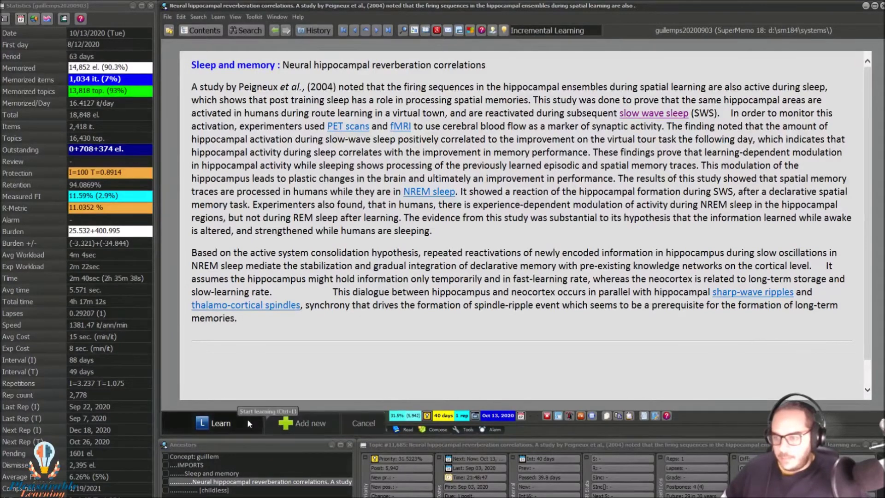
{"action": "left_click", "coordinate": [247, 419]}
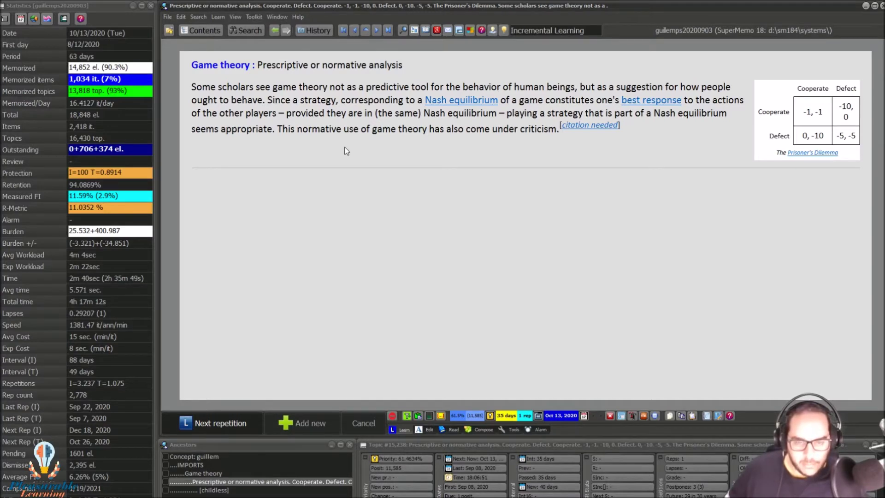
{"action": "left_click", "coordinate": [206, 416]}
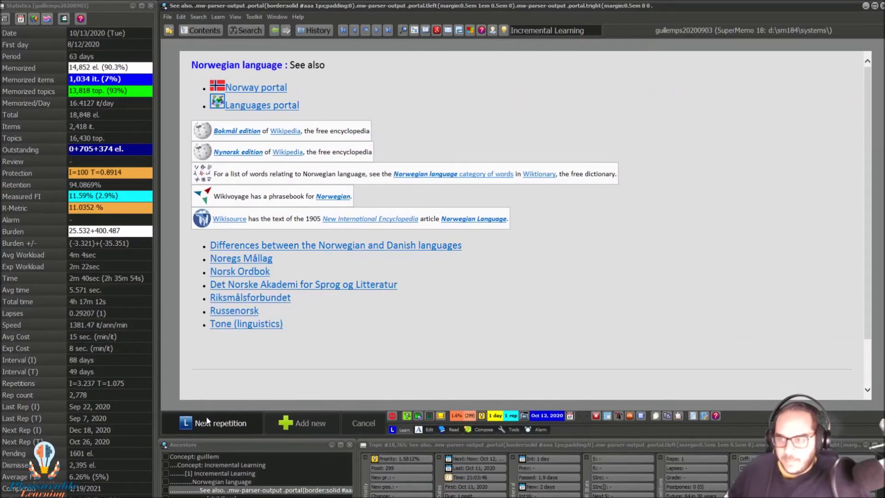
{"action": "key", "text": "ctrl+Delete"}
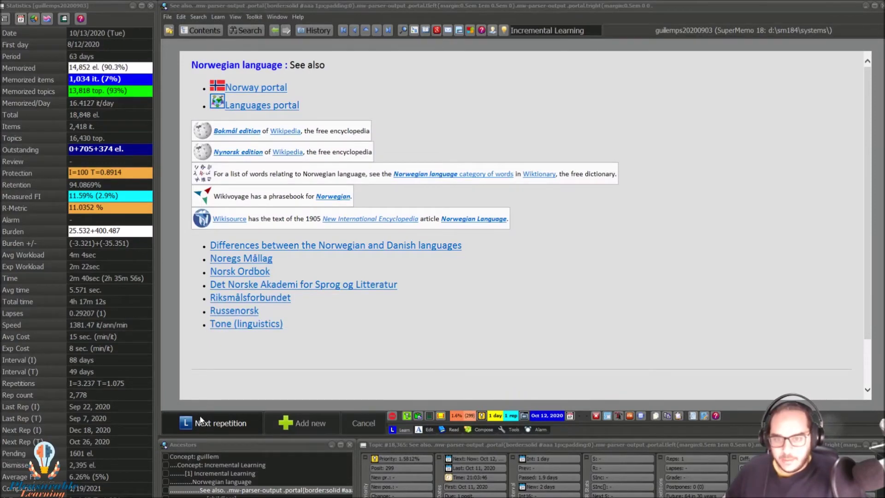
{"action": "key", "text": "Return"}
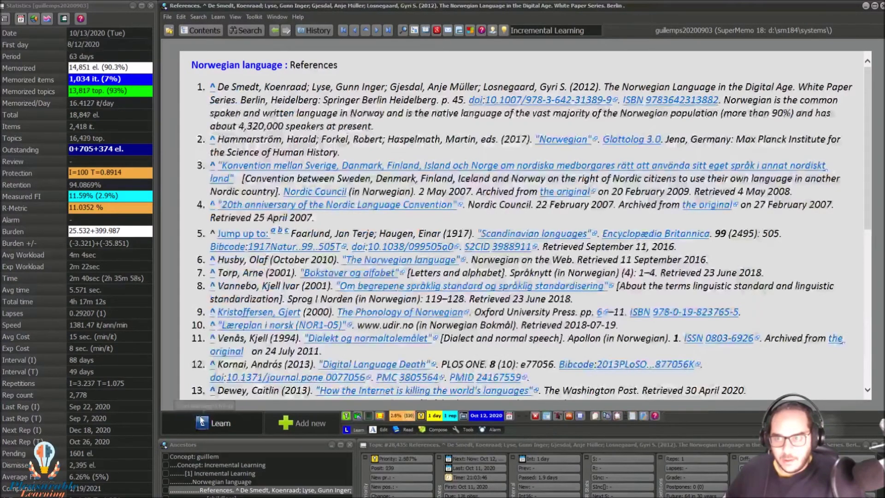
{"action": "key", "text": "ctrl+Delete"}
{"action": "key", "text": "Return"}
{"action": "key", "text": "ctrl+Delete"}
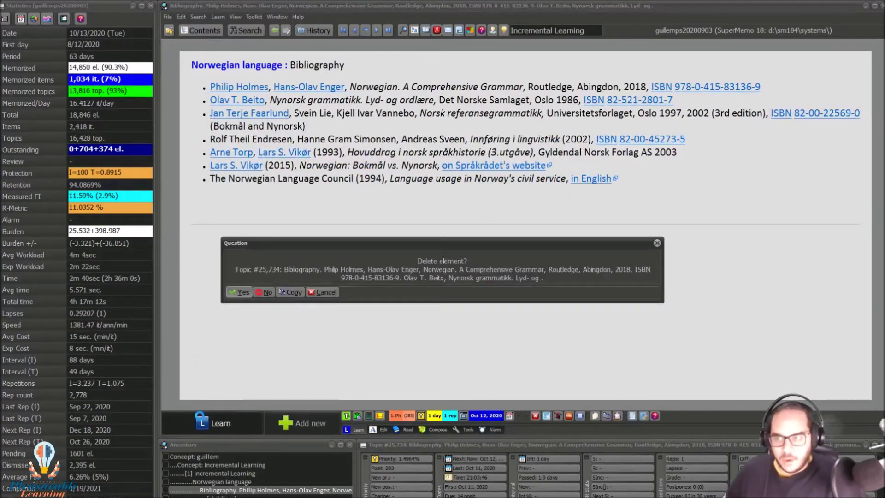
{"action": "key", "text": "Return"}
{"action": "key", "text": "ctrl+Delete"}
{"action": "key", "text": "Return"}
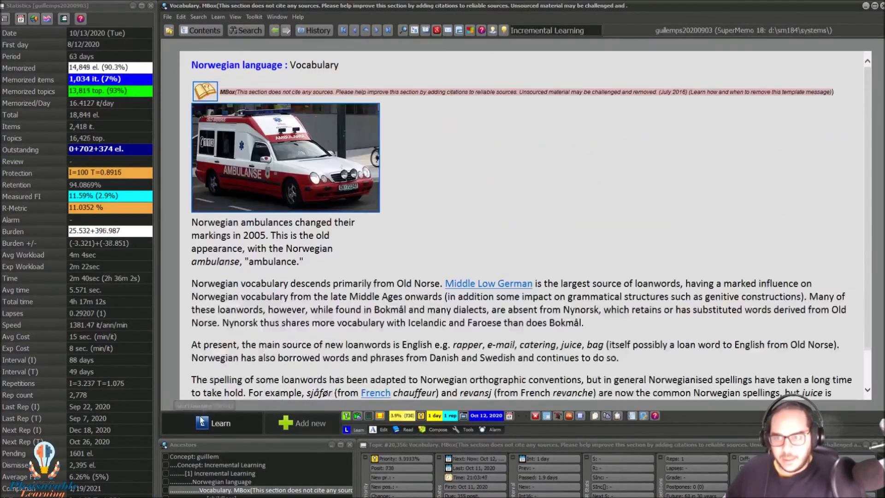
Advance to the Chorda tympani topic and check its schedule plan and priority settings.
{"action": "left_click", "coordinate": [201, 420]}
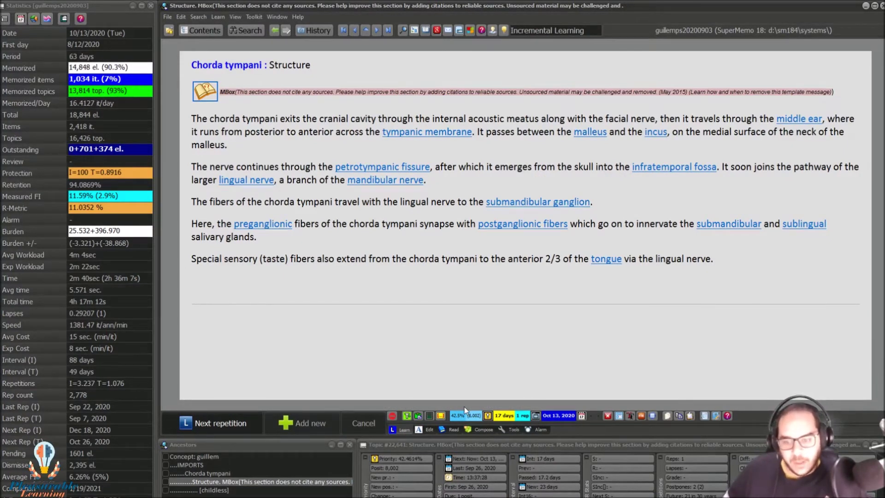
{"action": "key", "text": "ctrl+p"}
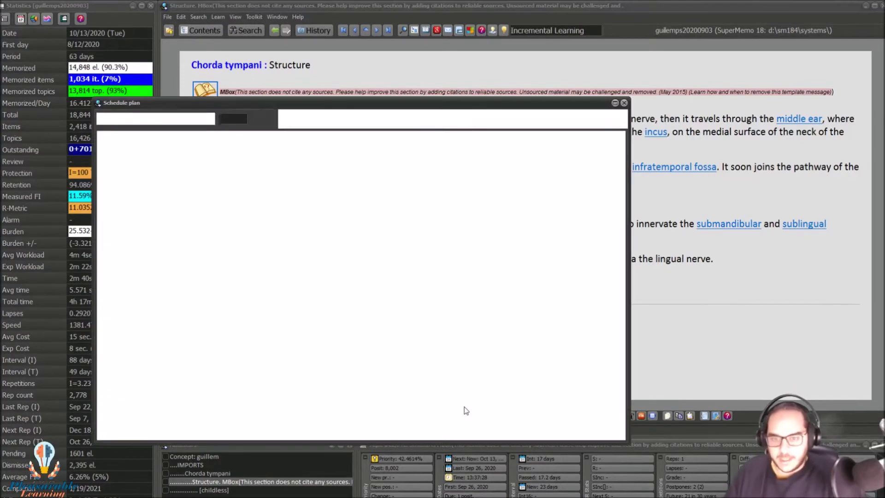
{"action": "left_click", "coordinate": [623, 103]}
{"action": "key", "text": "alt+p"}
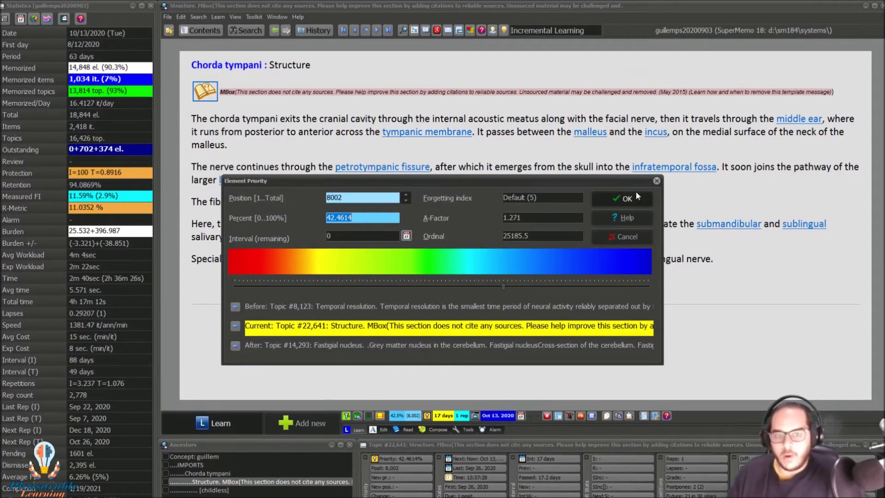
{"action": "left_click", "coordinate": [657, 181]}
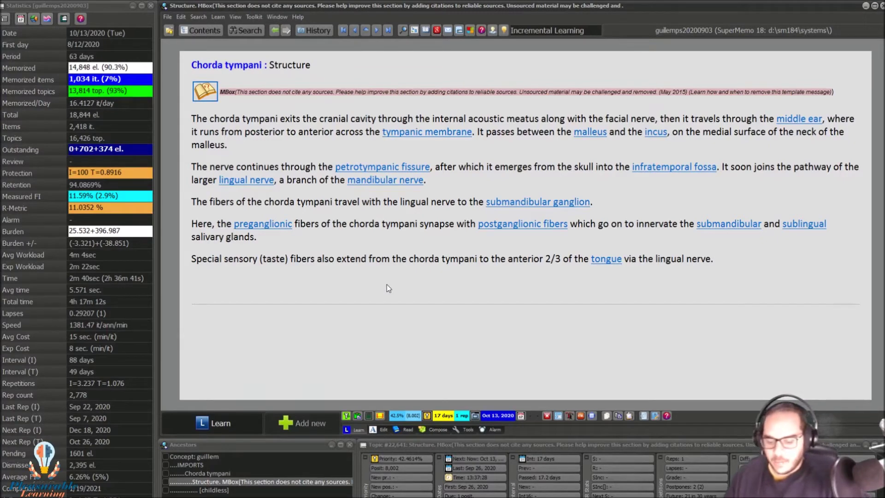
Try Chorda tympani priority percents of 12 and 88, then close without saving.
{"action": "key", "text": "alt+p"}
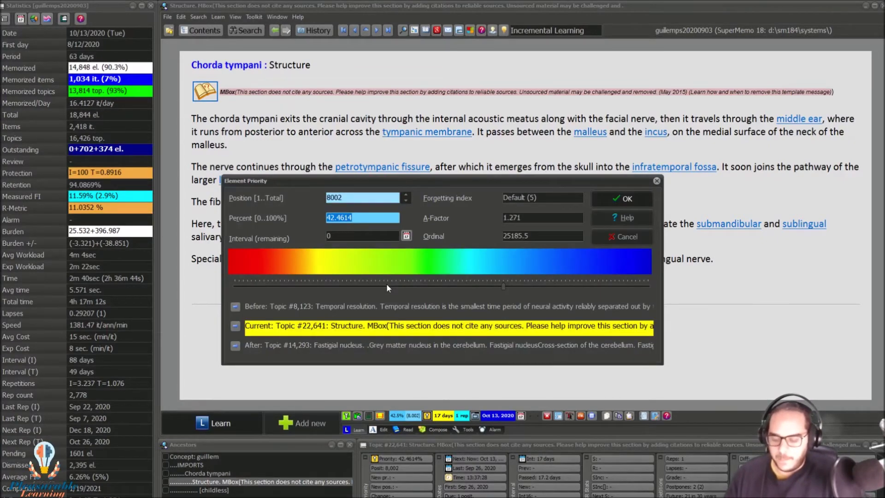
{"action": "type", "text": "12"}
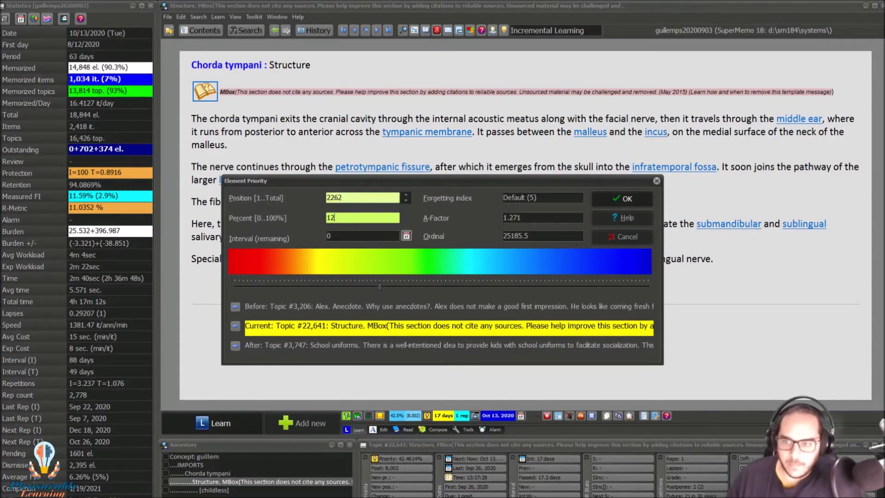
{"action": "key", "text": "BackSpace"}
{"action": "key", "text": "BackSpace"}
{"action": "type", "text": "88"}
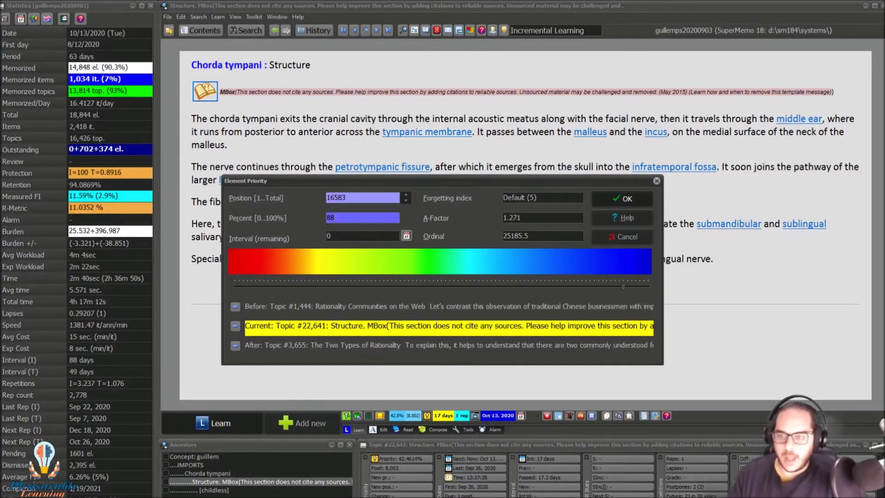
{"action": "left_click", "coordinate": [656, 181]}
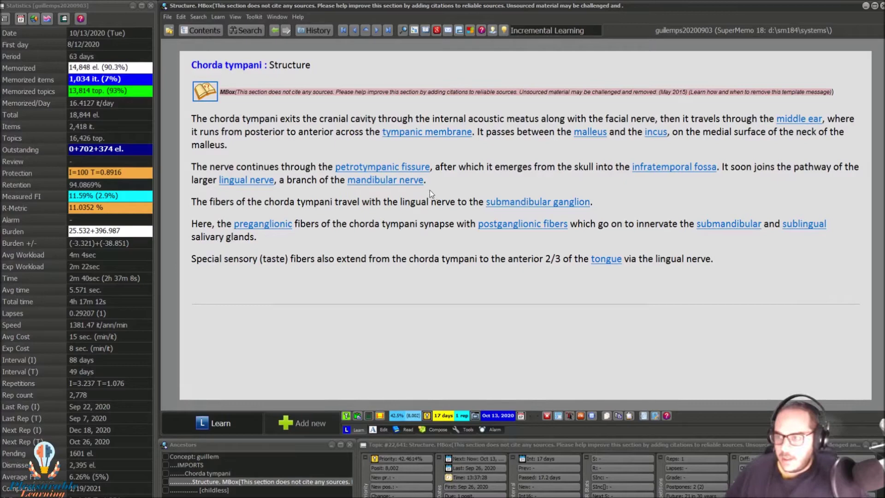
Switch to the Contents tree layout (Ctrl+F5) beside Chorda tympani and adjust the panes.
{"action": "key", "text": "ctrl+F5"}
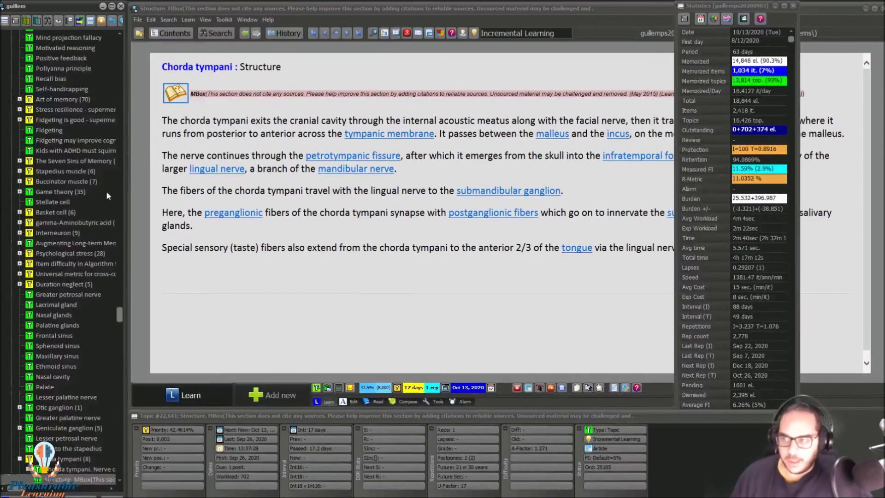
{"action": "left_click_drag", "start_coordinate": [120, 317], "coordinate": [119, 235]}
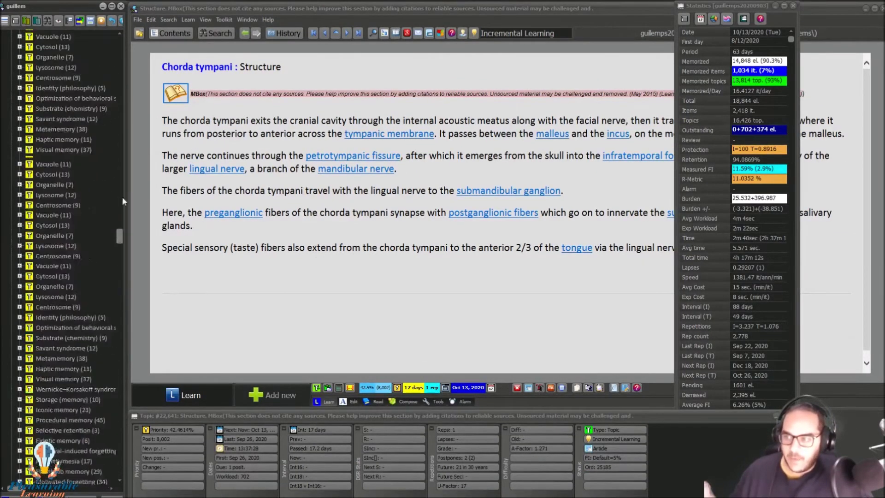
{"action": "left_click_drag", "start_coordinate": [129, 279], "coordinate": [134, 415]}
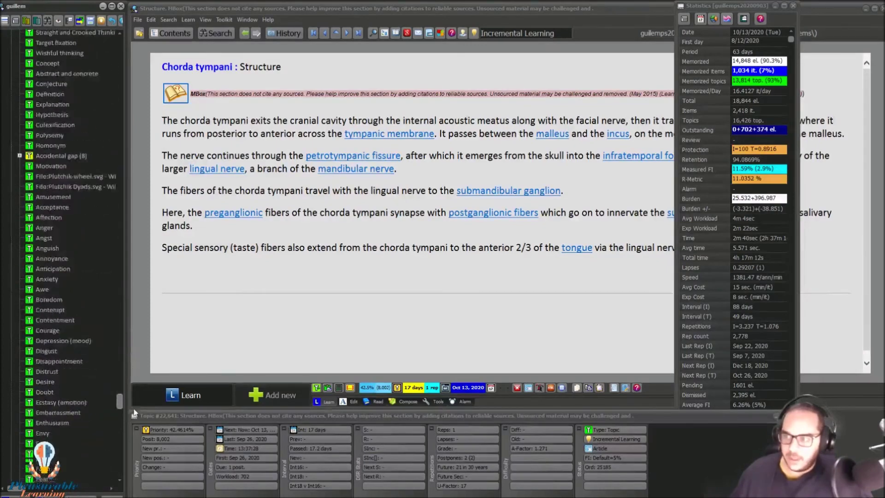
{"action": "left_click_drag", "start_coordinate": [134, 415], "coordinate": [138, 425]}
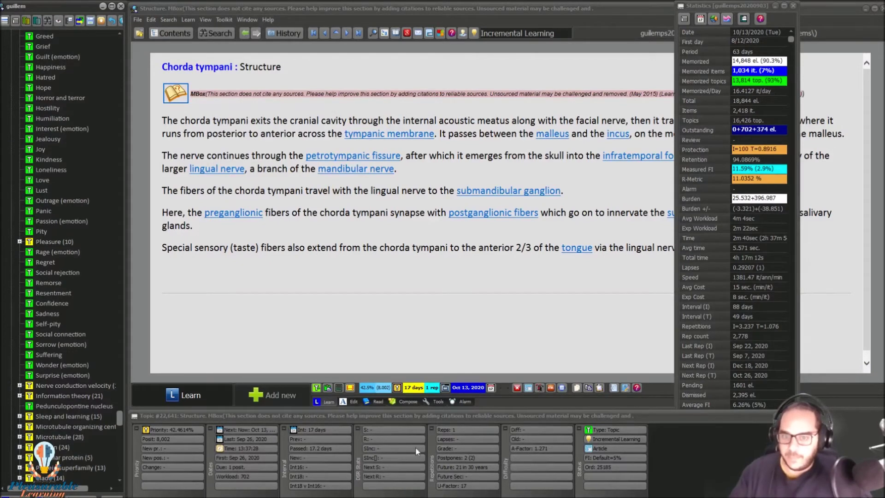
{"action": "key", "text": "ctrl+F5"}
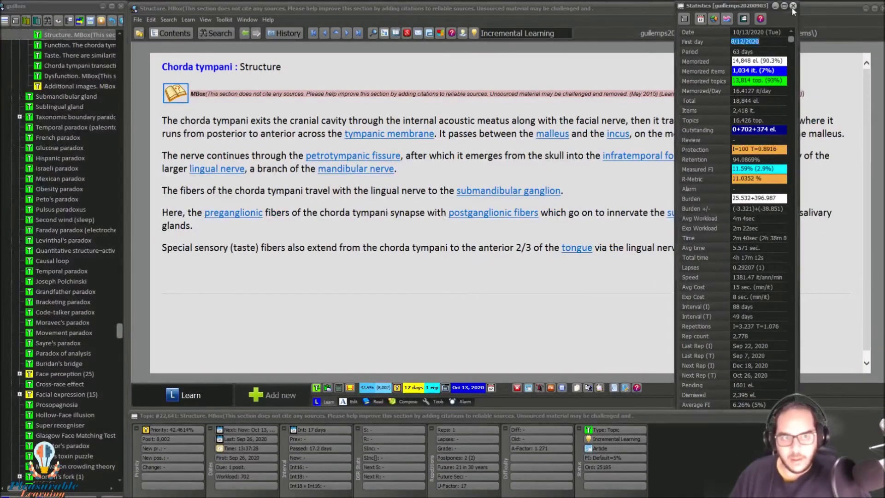
{"action": "left_click_drag", "start_coordinate": [120, 335], "coordinate": [120, 51]}
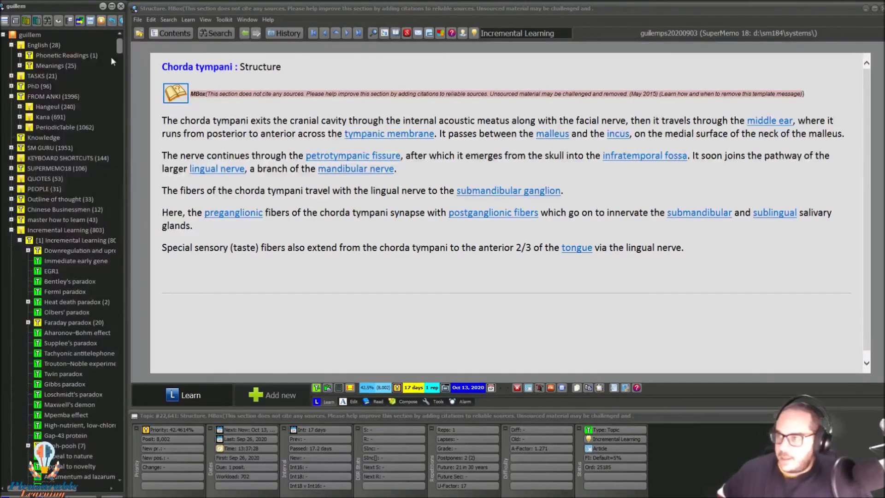
Expand English > Meanings, open the 'coil around' and 'scourge' items, then select English.
{"action": "left_click", "coordinate": [19, 66]}
{"action": "left_click", "coordinate": [57, 127]}
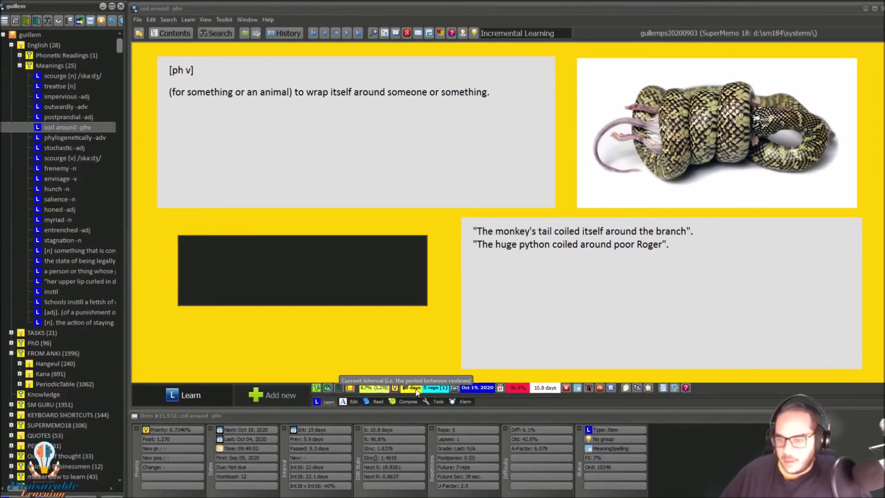
{"action": "left_click", "coordinate": [48, 78]}
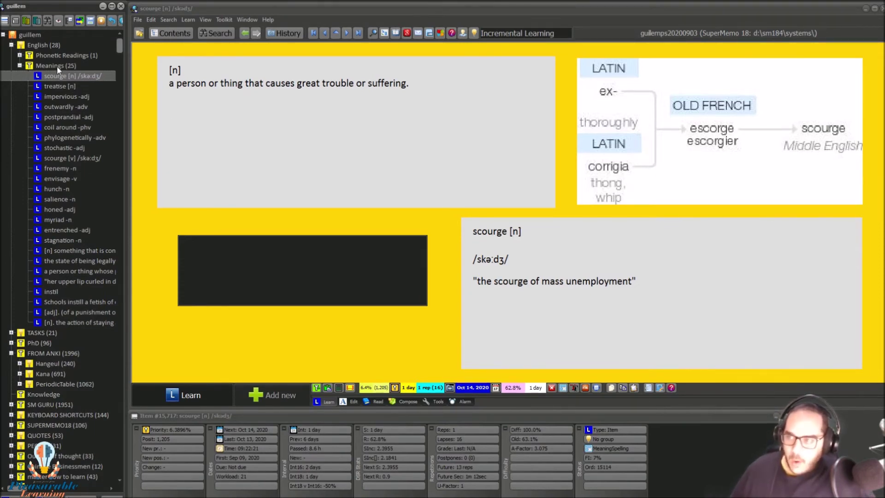
{"action": "left_click", "coordinate": [28, 46]}
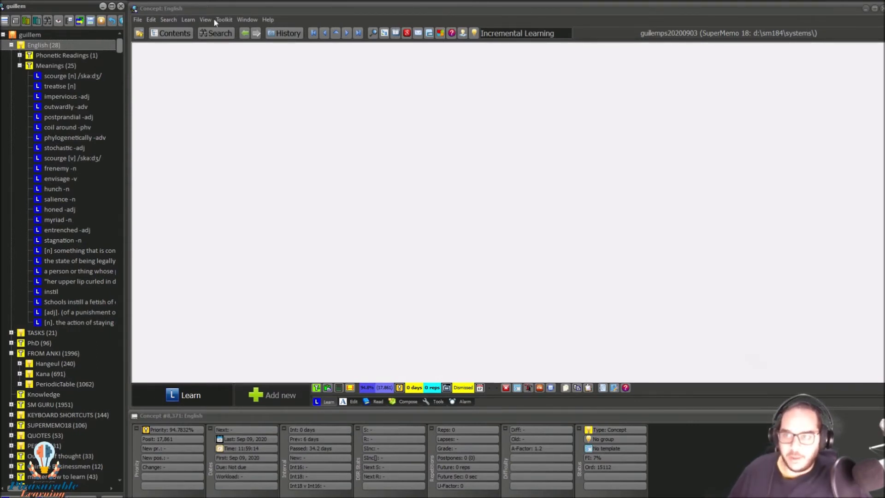
Browse Toolkit > Memory, collapse English, and open the 42-template registry from Search.
{"action": "left_click", "coordinate": [234, 16]}
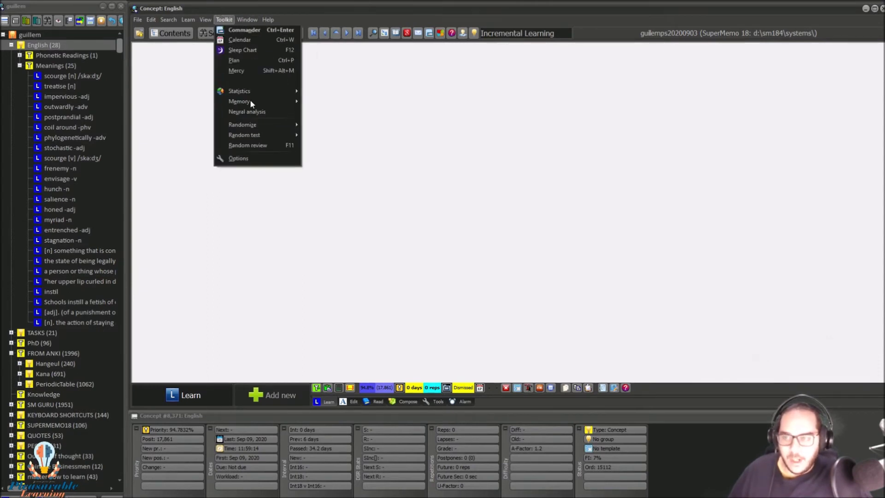
{"action": "mouse_move", "coordinate": [239, 100]}
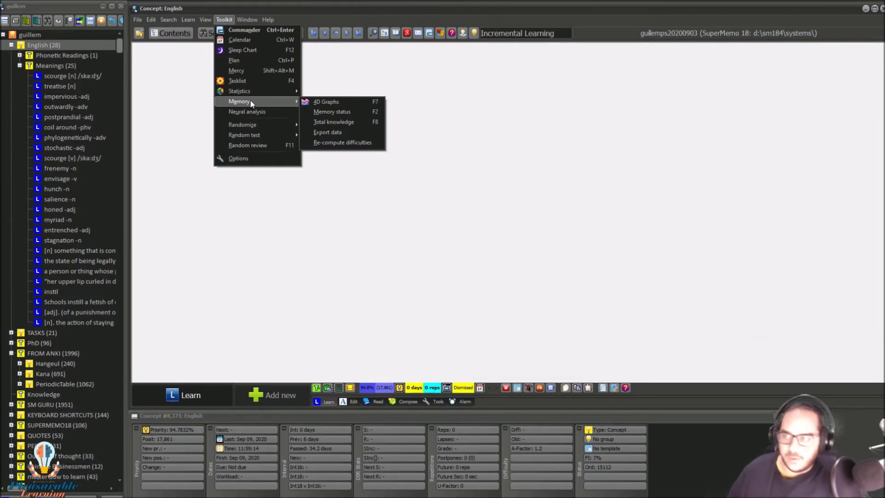
{"action": "left_click", "coordinate": [12, 44]}
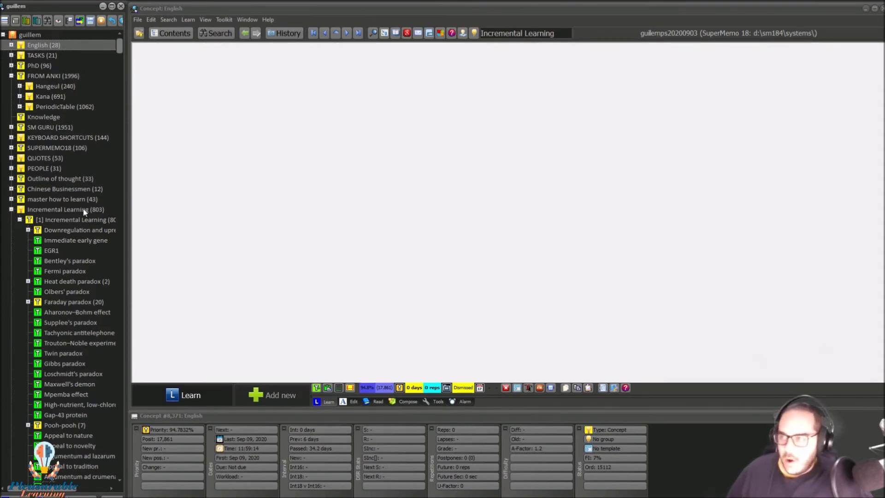
{"action": "left_click", "coordinate": [189, 20]}
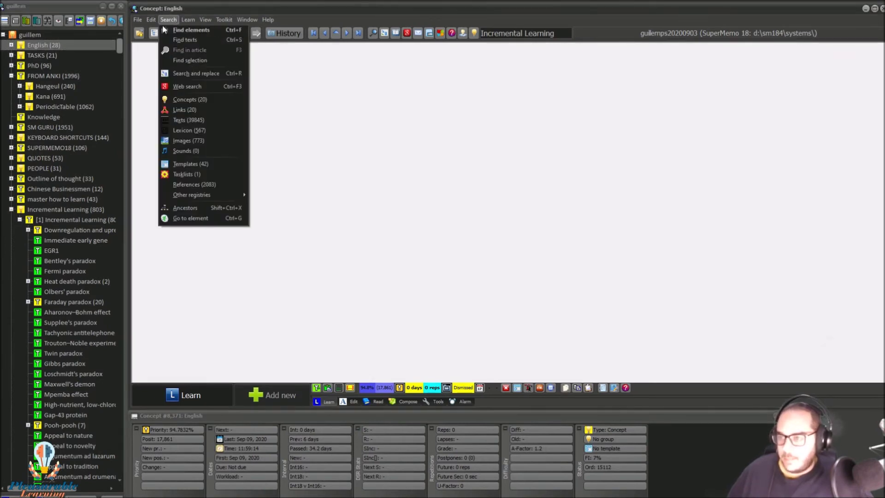
{"action": "left_click", "coordinate": [192, 164]}
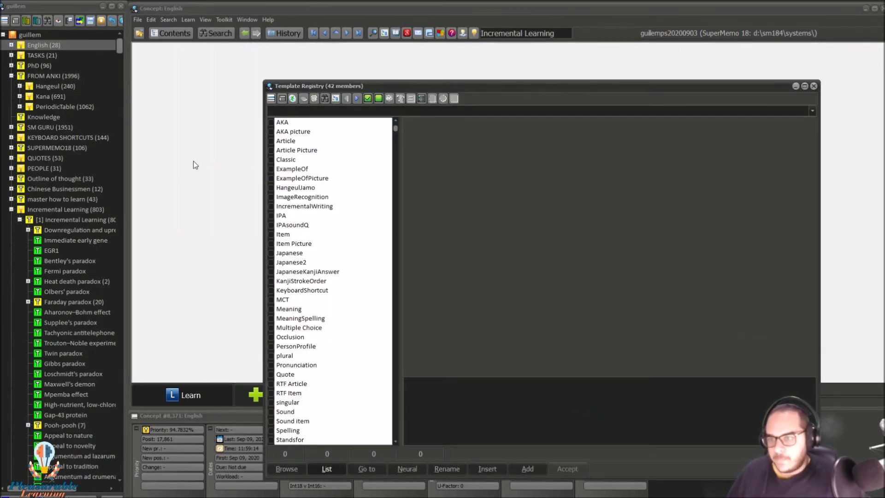
Preview templates from AKA and Article Picture through ExampleOf down the registry list.
{"action": "left_click", "coordinate": [282, 124]}
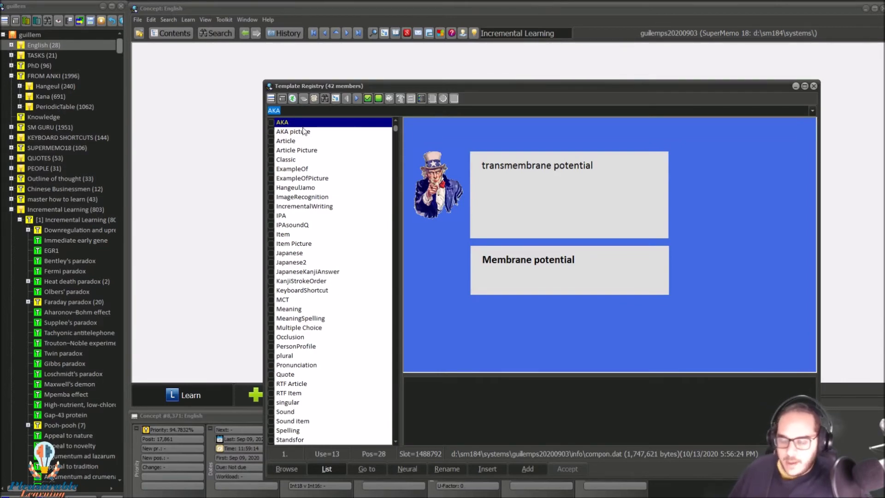
{"action": "left_click", "coordinate": [299, 131]}
{"action": "left_click", "coordinate": [295, 131]}
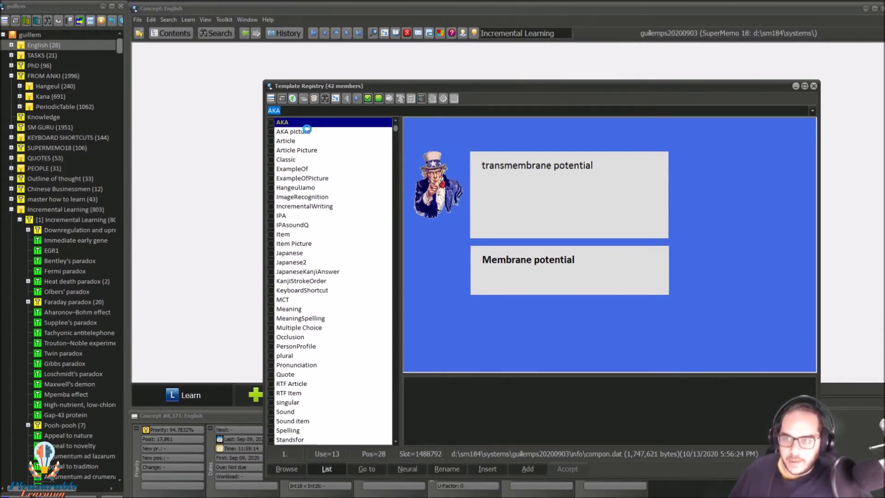
{"action": "left_click", "coordinate": [307, 151]}
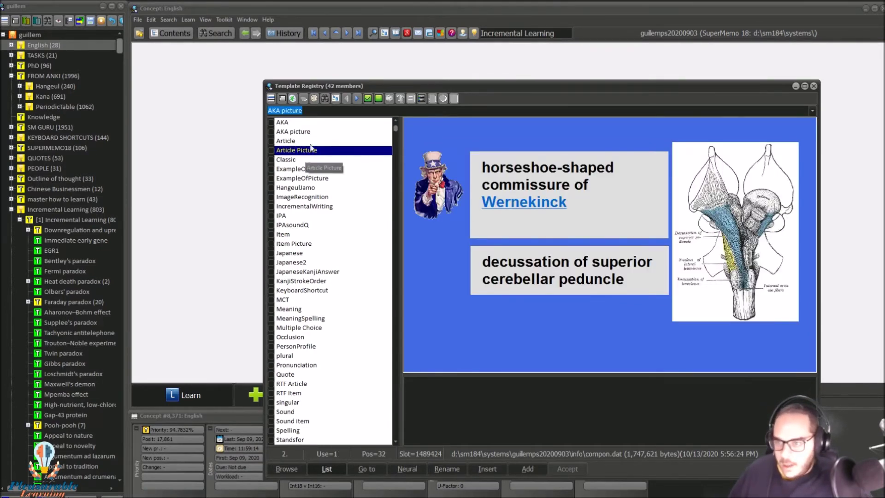
{"action": "left_click", "coordinate": [307, 178]}
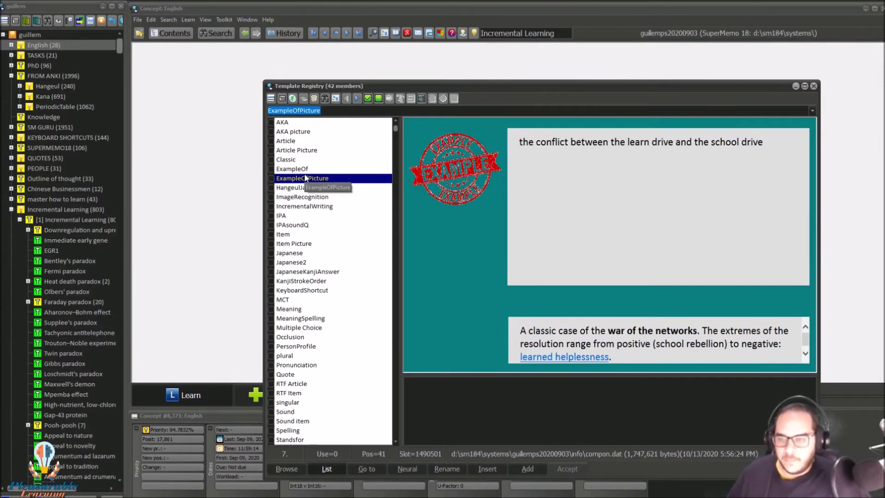
{"action": "left_click", "coordinate": [298, 172]}
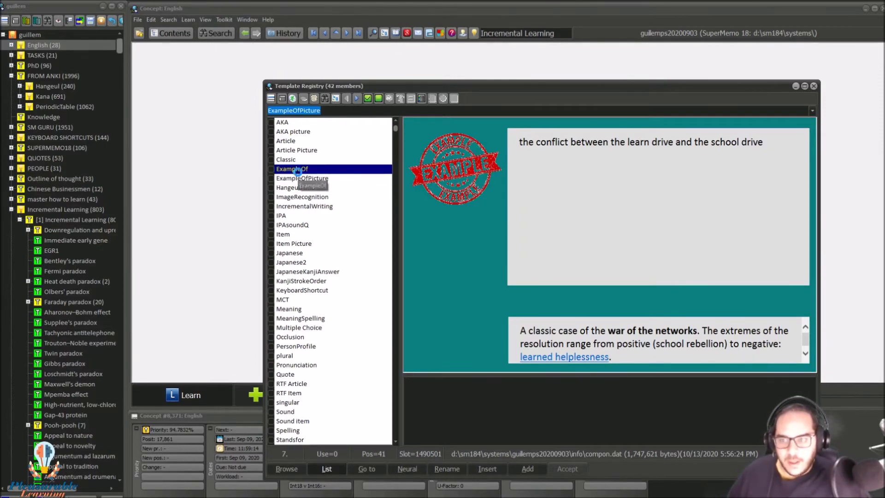
{"action": "left_click", "coordinate": [299, 178]}
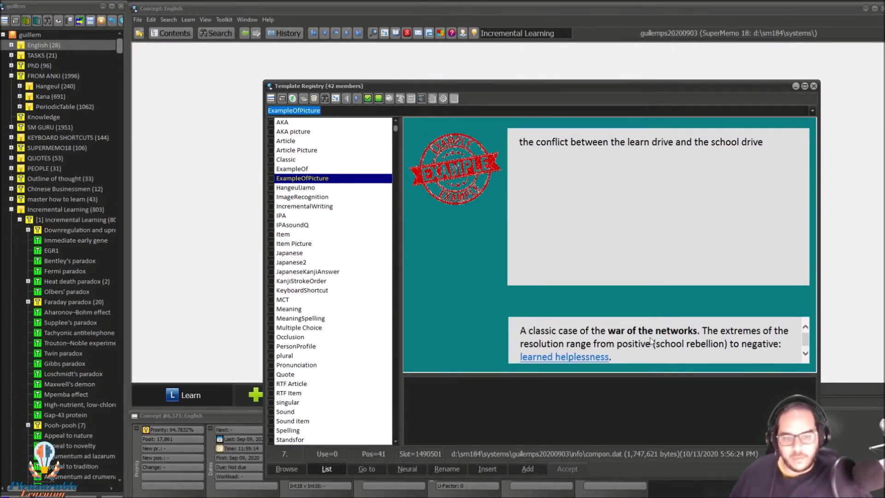
{"action": "key", "text": "Down"}
{"action": "key", "text": "Down"}
{"action": "key", "text": "Down"}
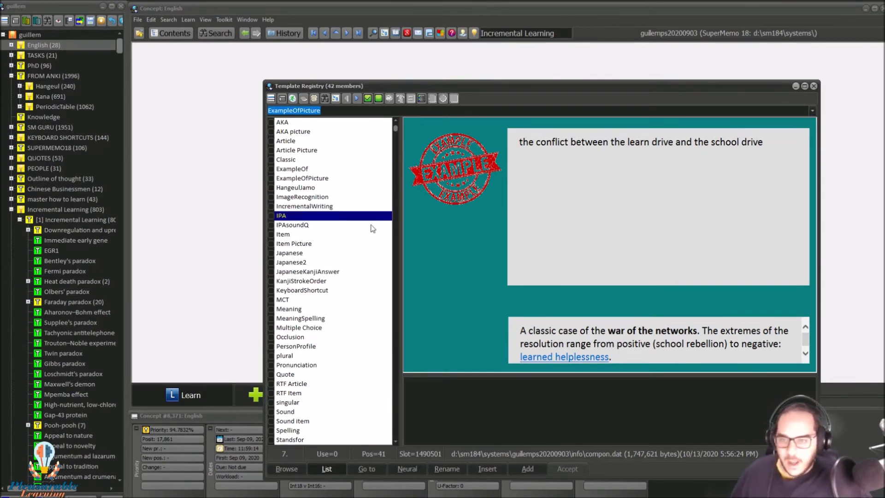
{"action": "key", "text": "Down"}
{"action": "key", "text": "Down"}
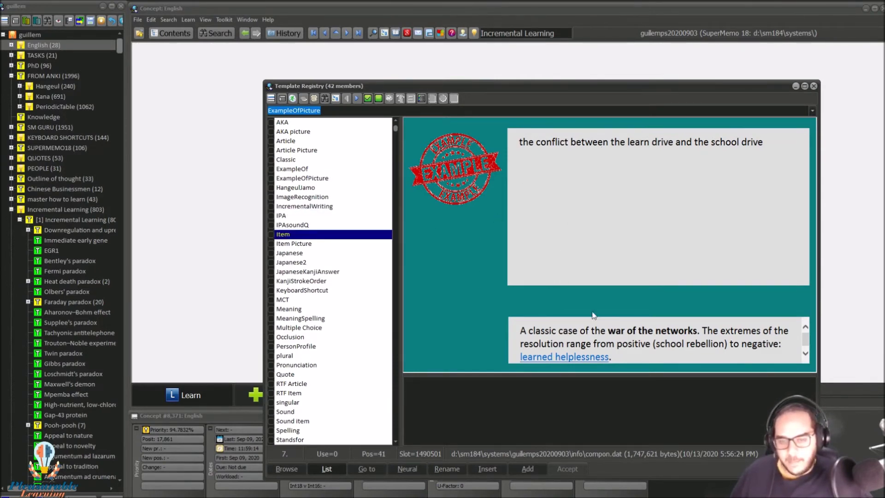
{"action": "key", "text": "Down"}
{"action": "key", "text": "Down"}
{"action": "key", "text": "Down"}
{"action": "key", "text": "Up"}
{"action": "key", "text": "Up"}
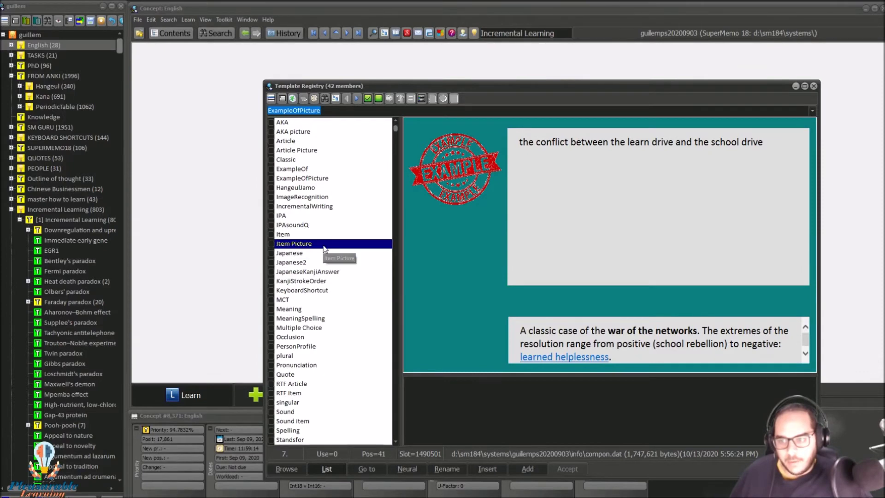
{"action": "key", "text": "Down"}
{"action": "key", "text": "Down"}
{"action": "key", "text": "Down"}
{"action": "key", "text": "Down"}
{"action": "key", "text": "Down"}
{"action": "key", "text": "Down"}
{"action": "key", "text": "Down"}
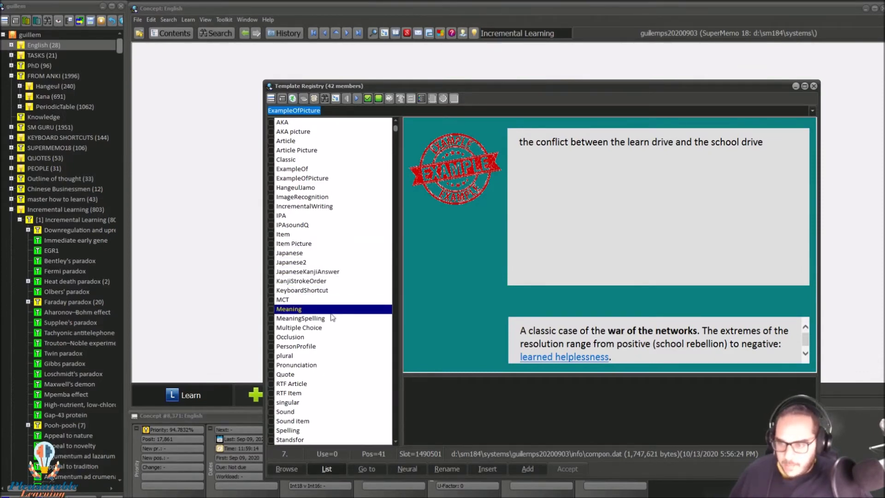
{"action": "key", "text": "Down"}
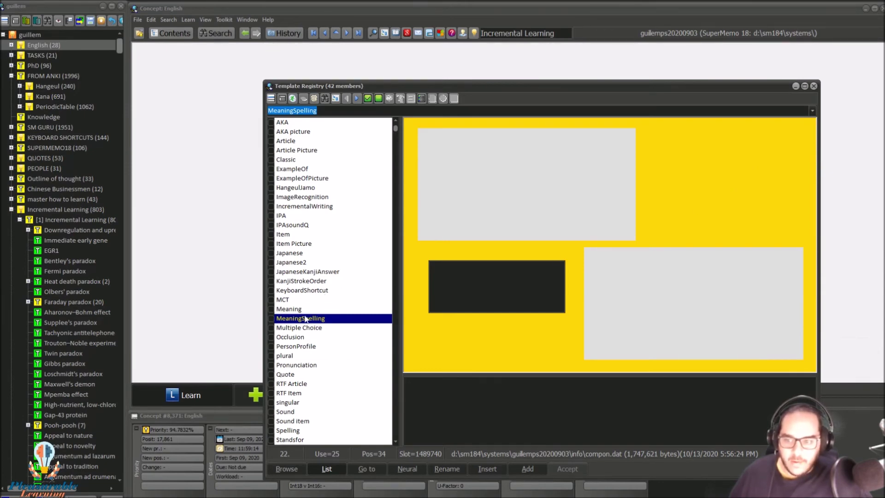
Preview Meaning, MeaningSpelling, PersonProfile, plural, Pronunciation and Quote, listing Quote's items.
{"action": "left_click", "coordinate": [291, 309]}
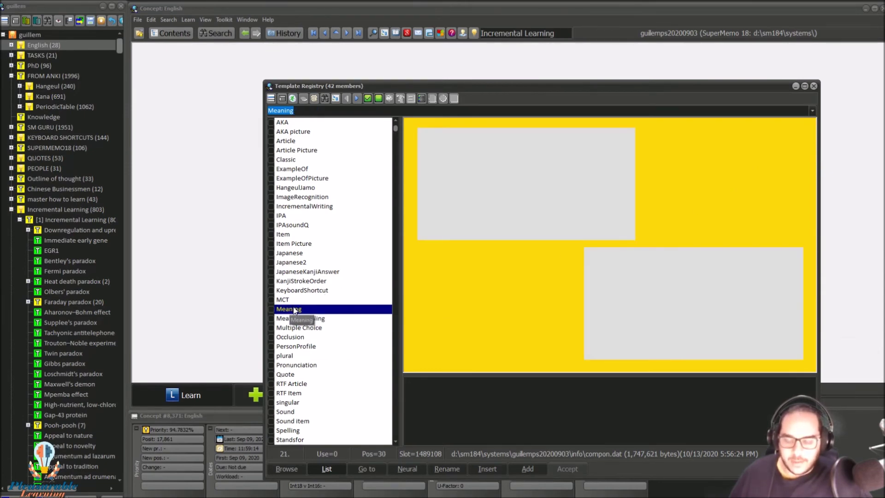
{"action": "left_click", "coordinate": [314, 319]}
{"action": "scroll", "coordinate": [313, 324], "scroll_direction": "down", "scroll_amount": 2}
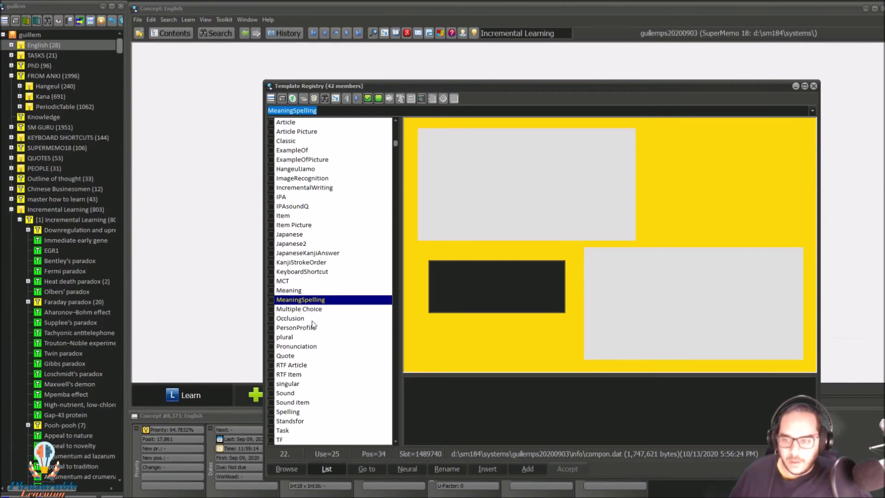
{"action": "scroll", "coordinate": [313, 324], "scroll_direction": "down", "scroll_amount": 2}
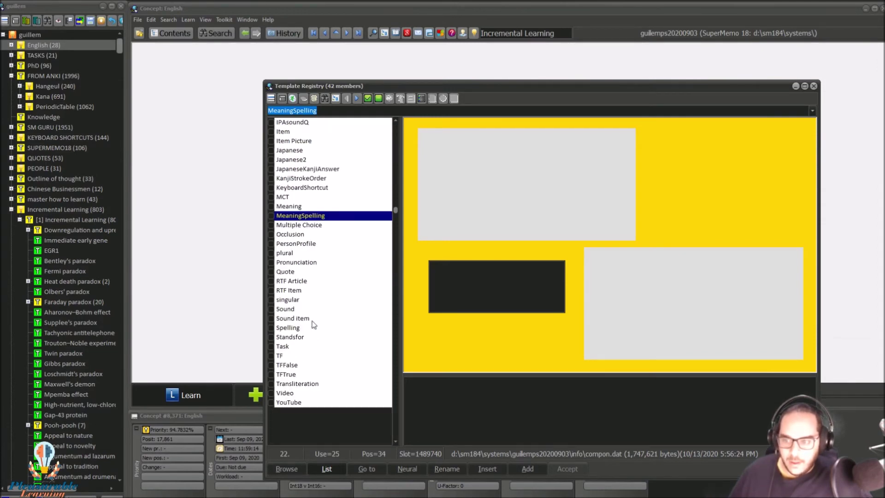
{"action": "left_click", "coordinate": [299, 246]}
{"action": "left_click", "coordinate": [300, 253]}
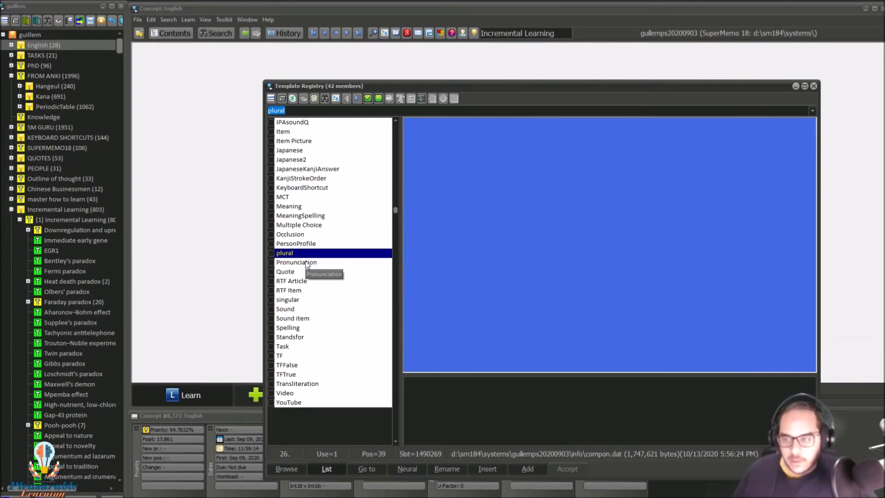
{"action": "left_click", "coordinate": [307, 263]}
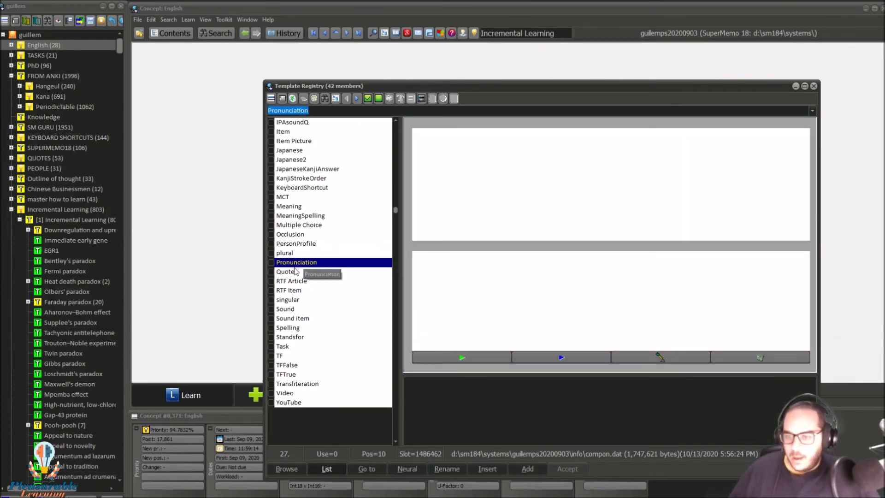
{"action": "left_click", "coordinate": [293, 272]}
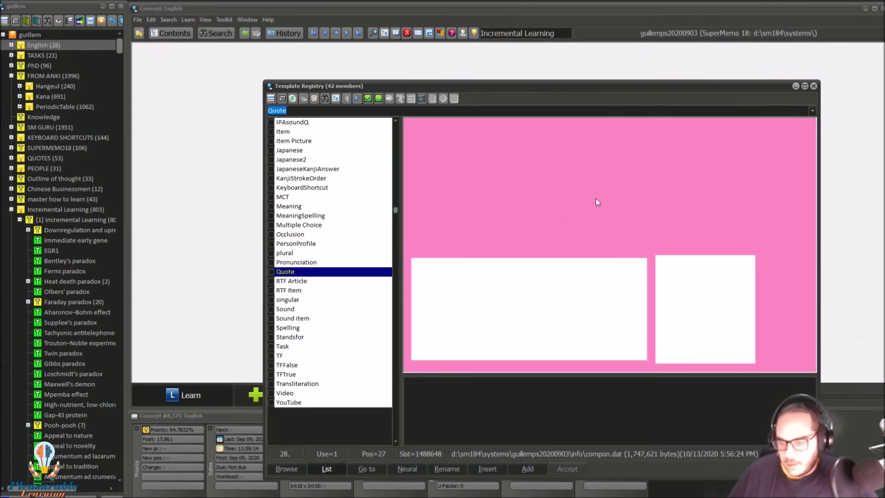
{"action": "left_click", "coordinate": [330, 468]}
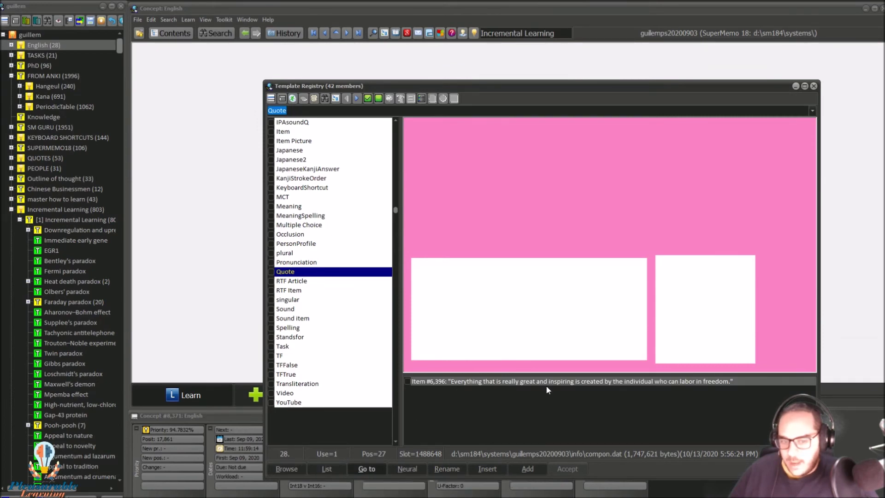
List the singular template's items and open the mitochondria item, repositioning the registry.
{"action": "left_click", "coordinate": [296, 301]}
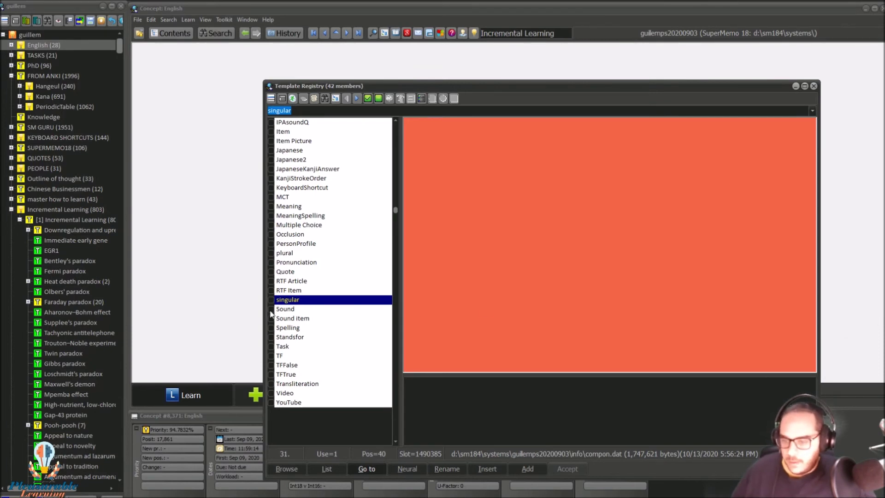
{"action": "left_click", "coordinate": [332, 465]}
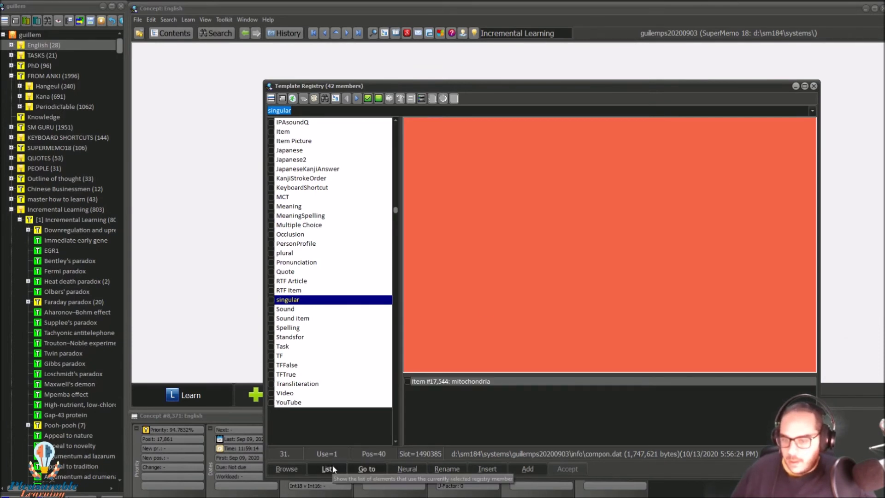
{"action": "double_click", "coordinate": [468, 381]}
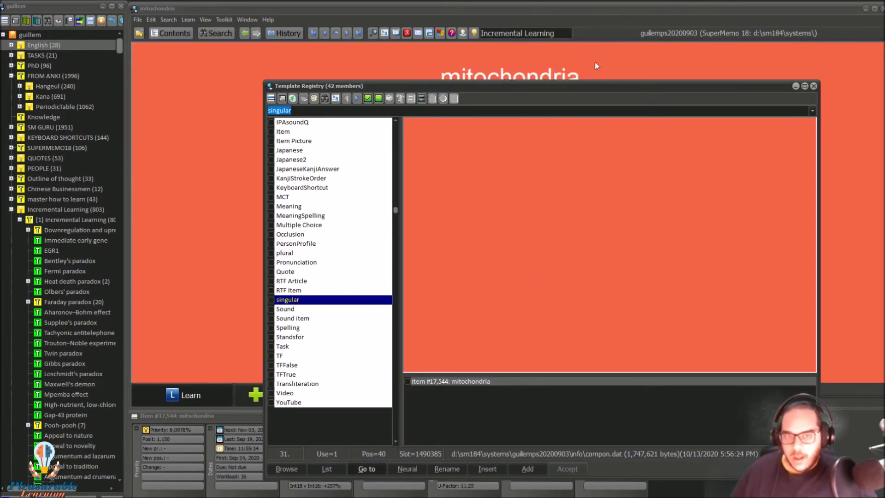
{"action": "left_click_drag", "start_coordinate": [759, 84], "coordinate": [707, 283]}
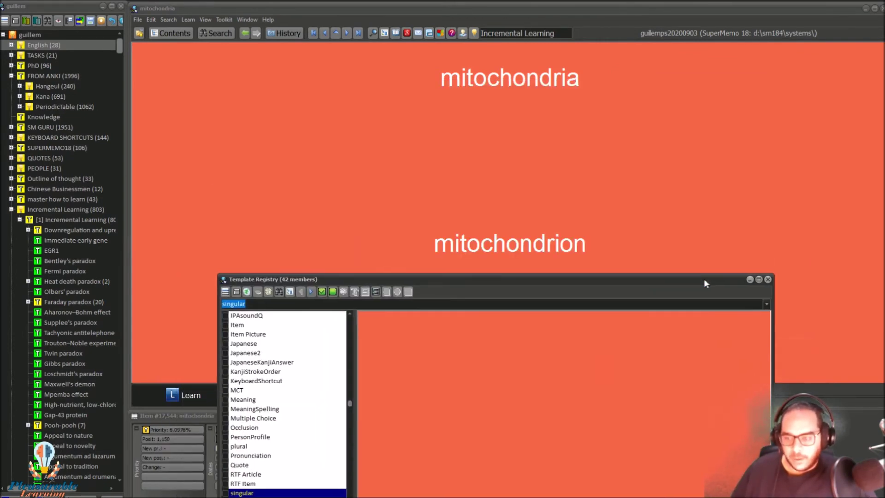
{"action": "left_click_drag", "start_coordinate": [705, 281], "coordinate": [702, 330]}
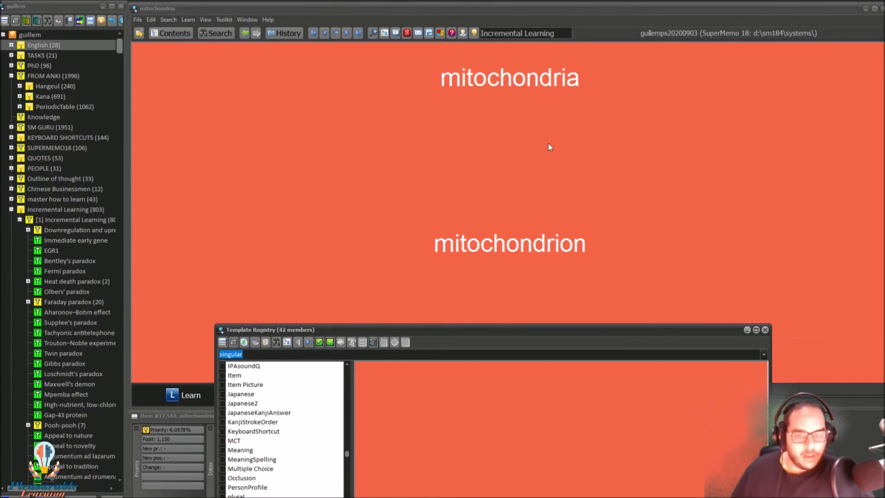
{"action": "left_click_drag", "start_coordinate": [600, 332], "coordinate": [625, 97]}
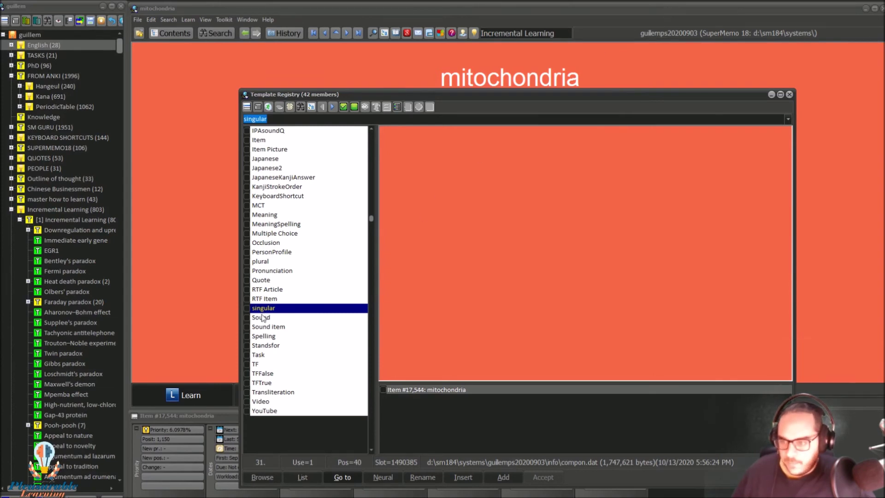
Pick the Standsfor template, list its items and open the DSRP [theory] item.
{"action": "left_click", "coordinate": [273, 347]}
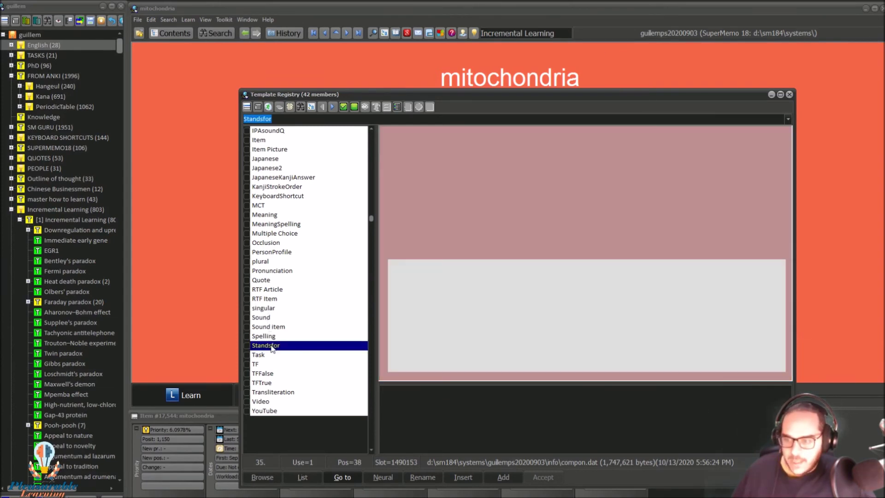
{"action": "left_click", "coordinate": [306, 477]}
{"action": "left_click", "coordinate": [449, 391]}
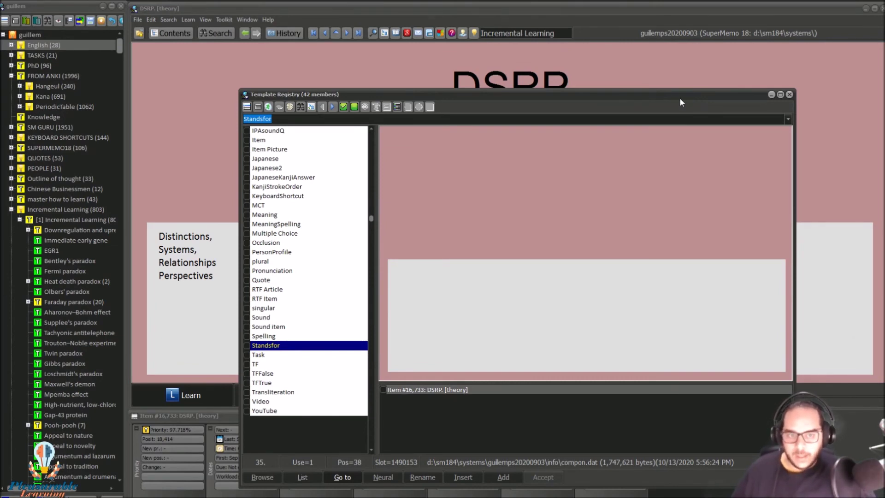
Raise the Template Registry window until its full list and details show.
{"action": "mouse_move", "coordinate": [679, 97]}
{"action": "left_mouse_down"}
{"action": "mouse_move", "coordinate": [632, 369]}
{"action": "mouse_move", "coordinate": [641, 195]}
{"action": "left_mouse_up"}
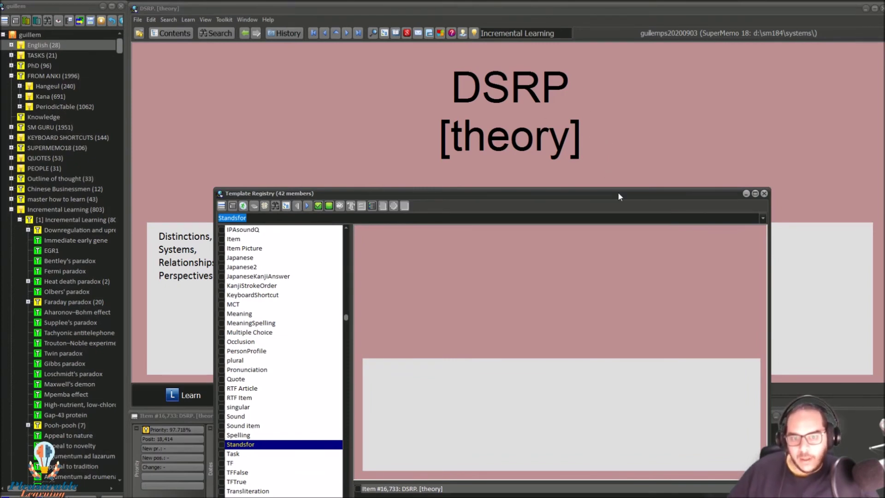
{"action": "left_click_drag", "start_coordinate": [619, 196], "coordinate": [666, 176]}
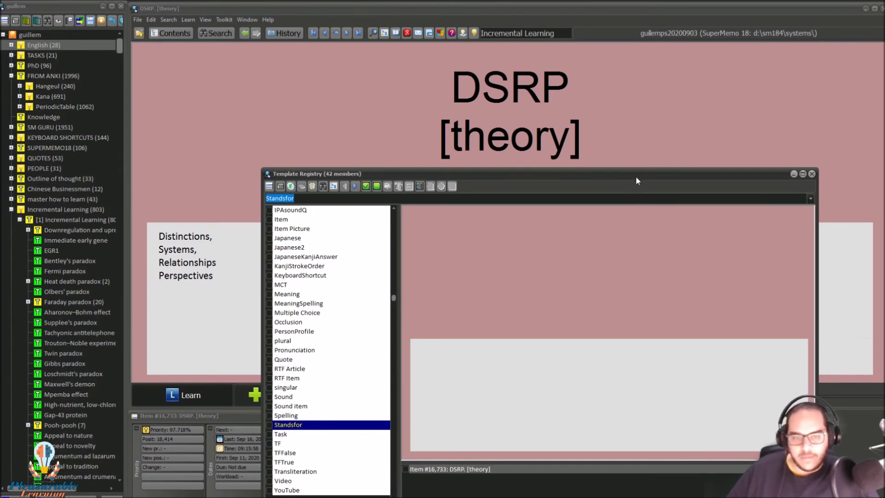
{"action": "left_click_drag", "start_coordinate": [637, 180], "coordinate": [639, 123]}
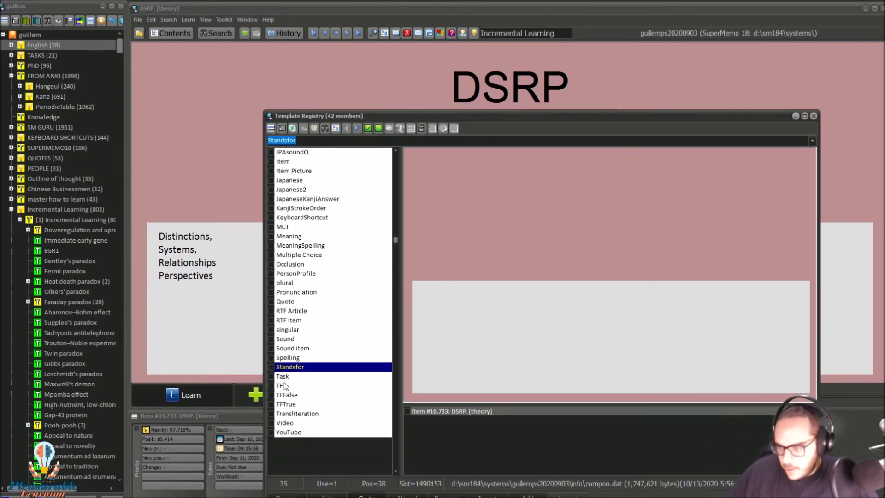
Preview the TFFalse, TFTrue, Transliteration, IPA and IPAsoundQ templates.
{"action": "left_click", "coordinate": [318, 395]}
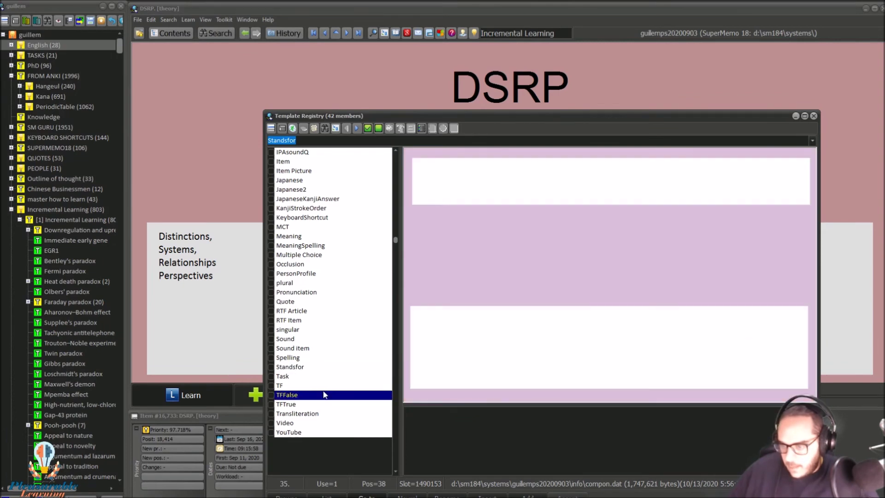
{"action": "left_click", "coordinate": [308, 405]}
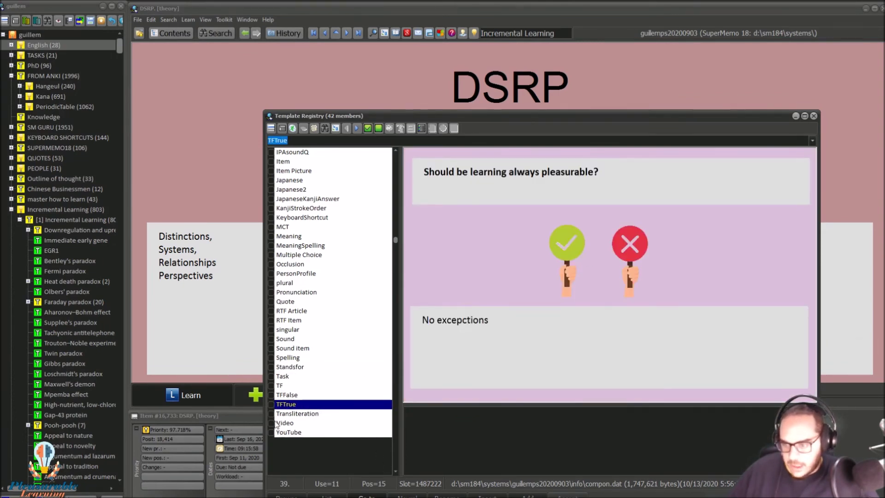
{"action": "left_click", "coordinate": [287, 415]}
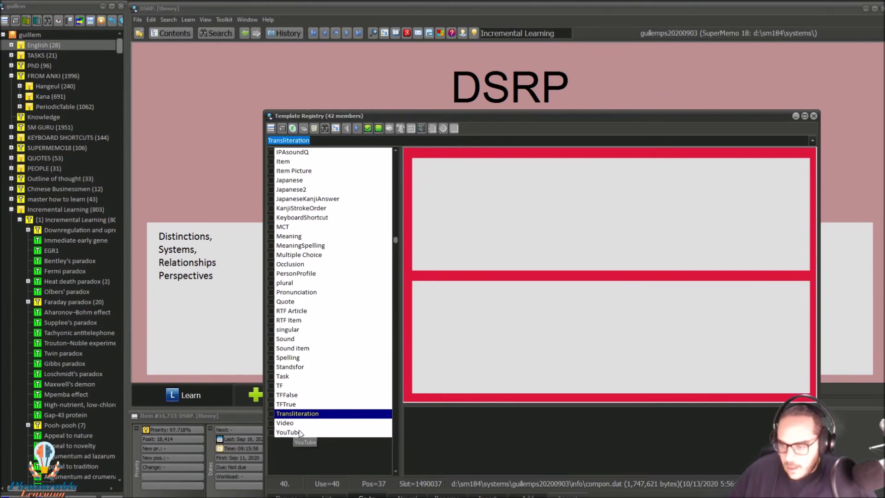
{"action": "left_click", "coordinate": [304, 427]}
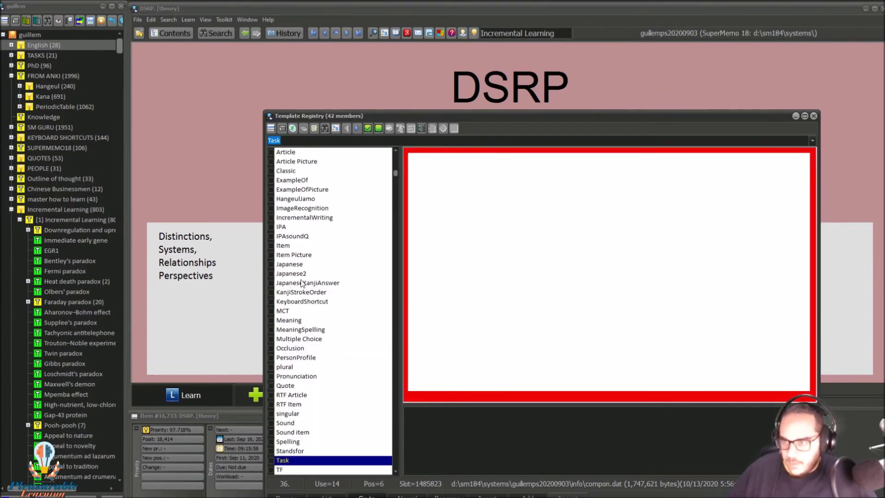
{"action": "left_click", "coordinate": [281, 226]}
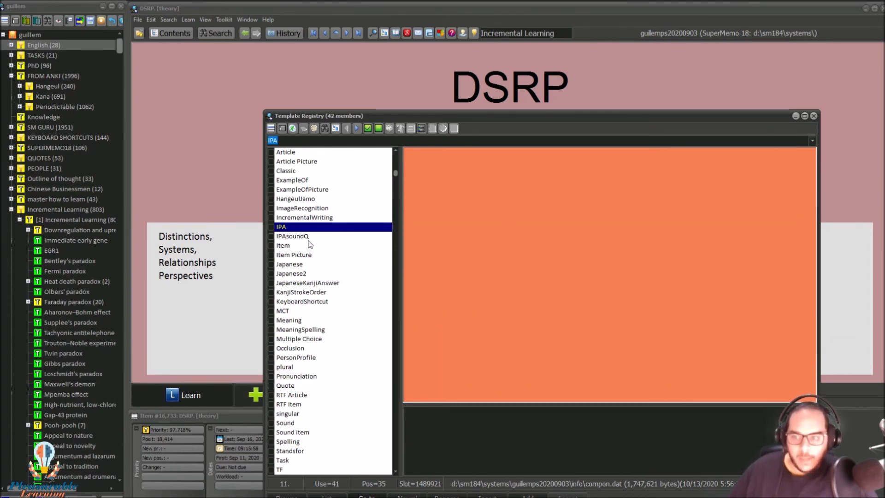
{"action": "left_click", "coordinate": [299, 238]}
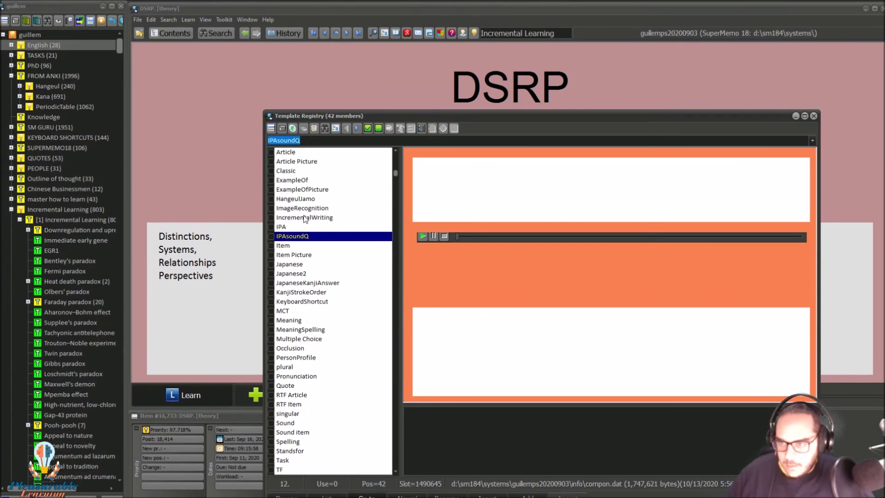
Preview ExampleOfPicture up to Article near the top, then close the registry.
{"action": "left_click", "coordinate": [296, 199]}
{"action": "left_click", "coordinate": [296, 180]}
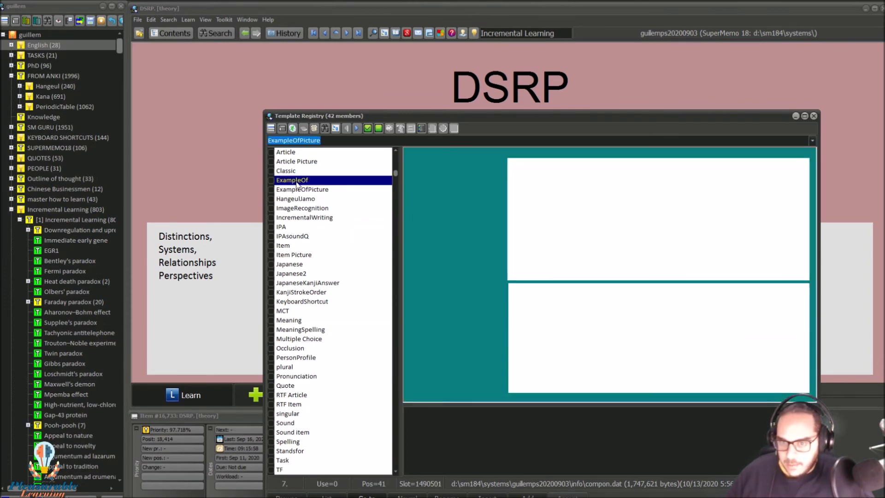
{"action": "left_click", "coordinate": [291, 172]}
{"action": "left_click", "coordinate": [294, 161]}
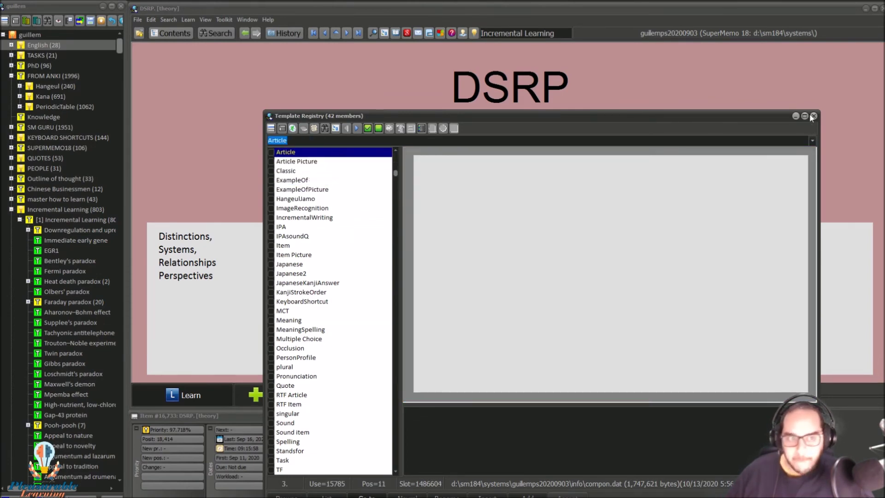
{"action": "left_click", "coordinate": [813, 116]}
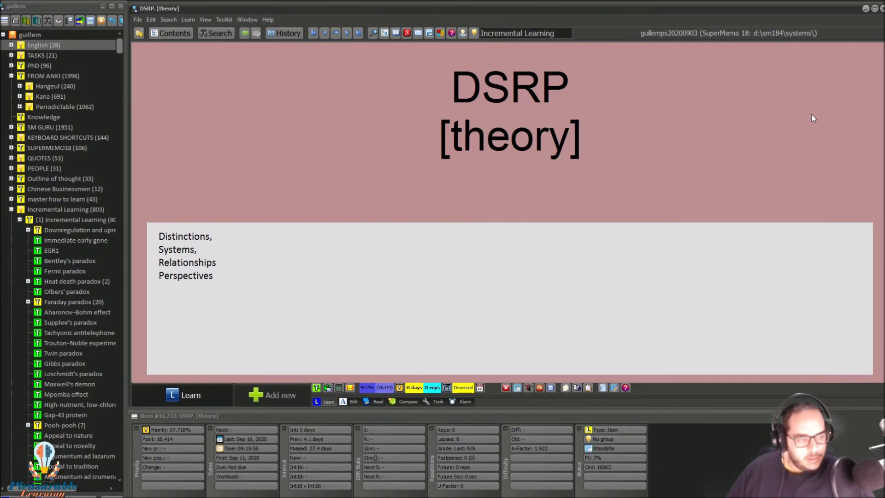
View Collection size information (645.575 MB total), close it, and bring up File Explorer.
{"action": "left_click", "coordinate": [244, 21]}
{"action": "mouse_move", "coordinate": [224, 19]}
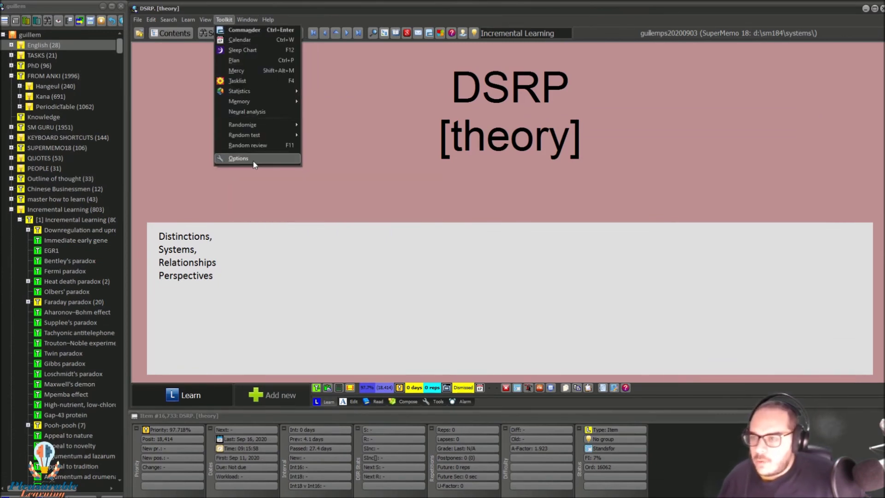
{"action": "left_click", "coordinate": [206, 20]}
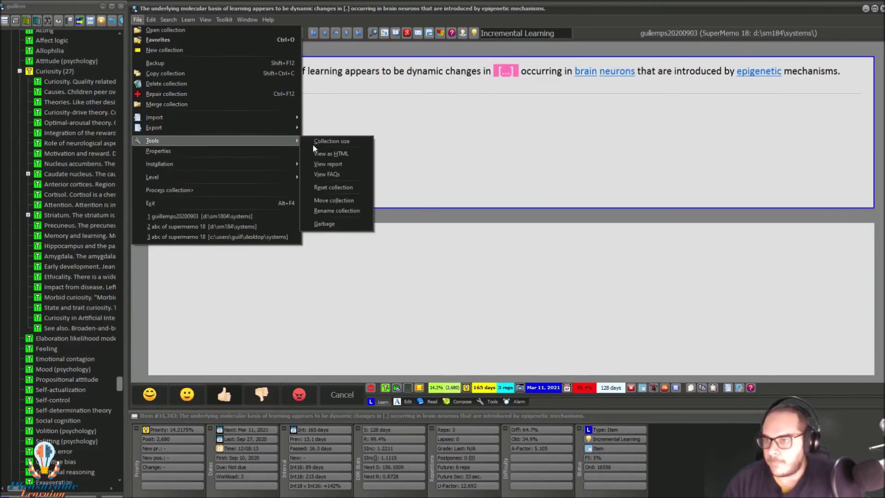
{"action": "left_click", "coordinate": [313, 143]}
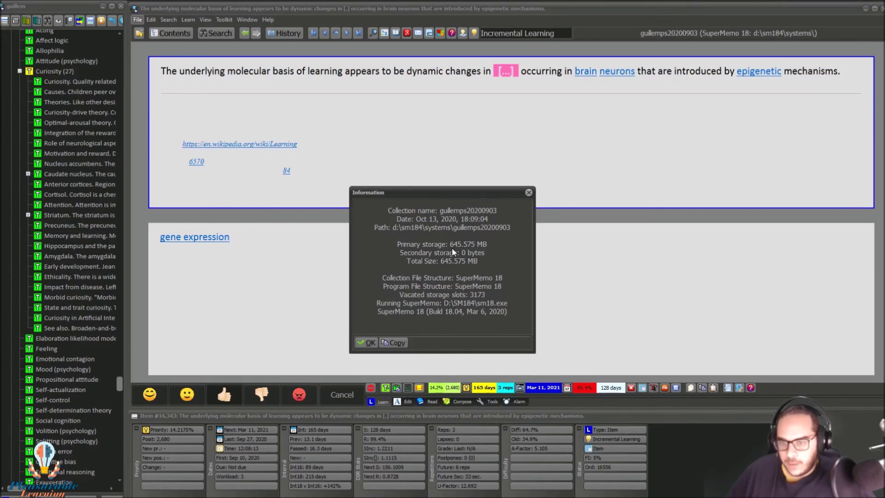
{"action": "left_click", "coordinate": [528, 192]}
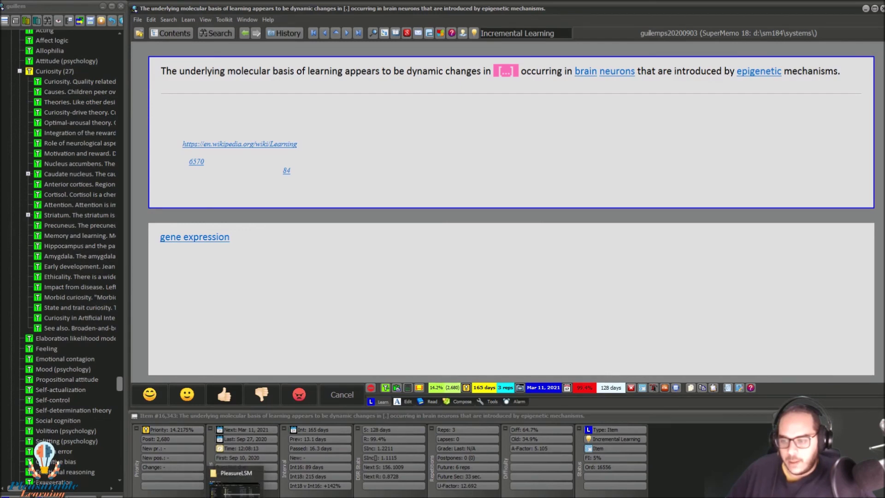
{"action": "left_click", "coordinate": [235, 482]}
Open Properties for the systems folder inside SM184 on the SM (D:) drive.
{"action": "left_click", "coordinate": [57, 403]}
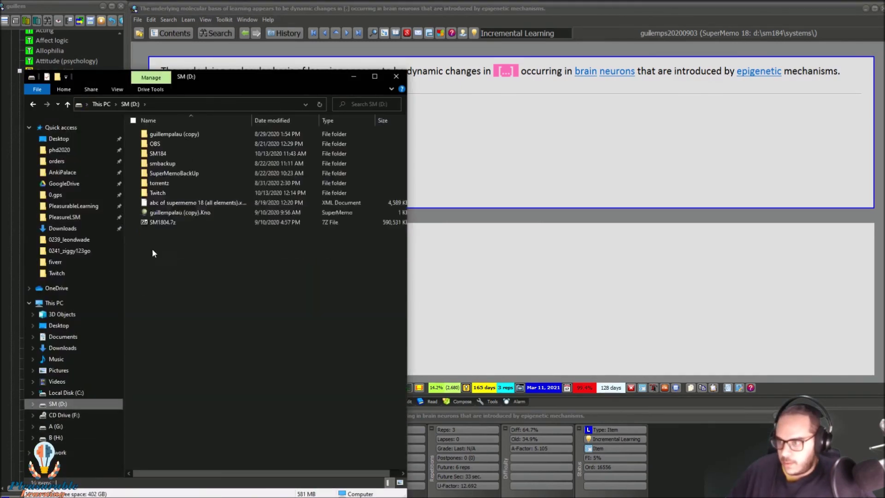
{"action": "left_click", "coordinate": [161, 147]}
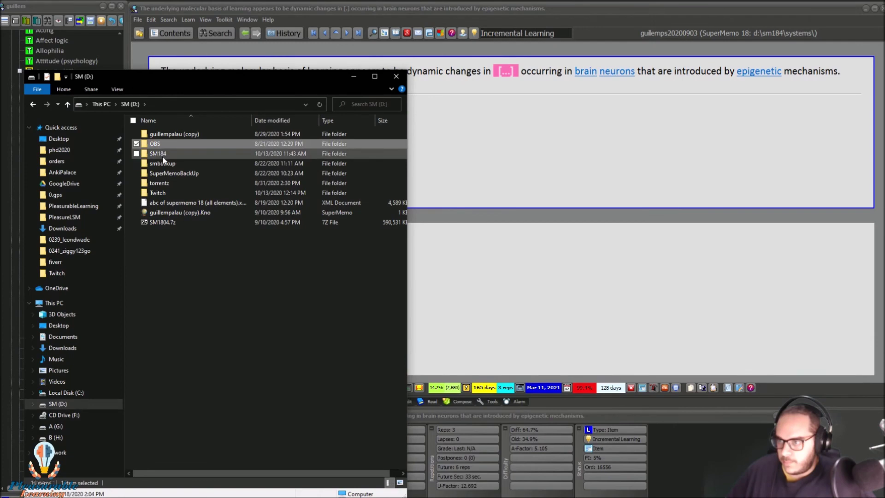
{"action": "double_click", "coordinate": [163, 154]}
{"action": "left_click", "coordinate": [162, 164]}
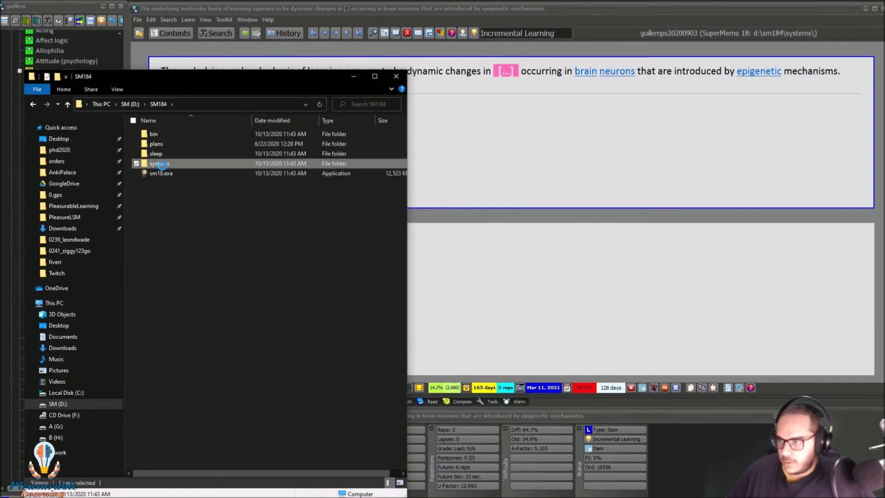
{"action": "right_click", "coordinate": [161, 165]}
{"action": "left_click", "coordinate": [214, 493]}
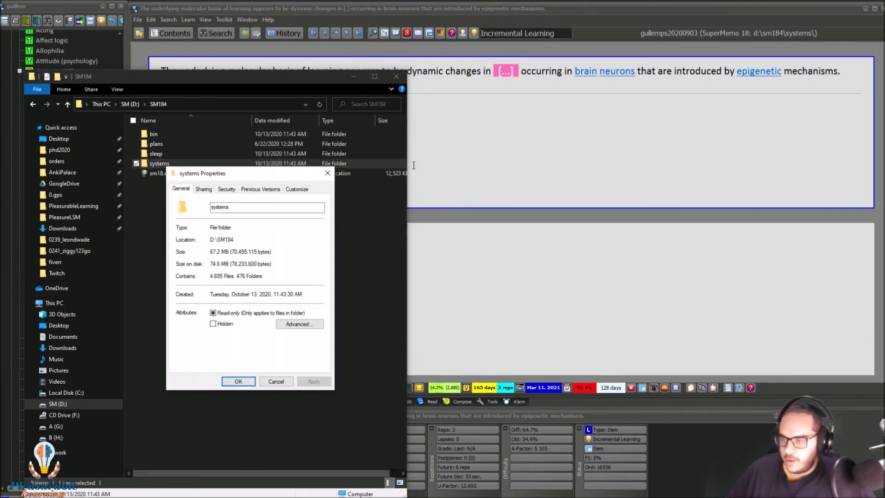
Close Explorer, highlight the 20,012 file count in Contains, then close Properties.
{"action": "left_click", "coordinate": [396, 77]}
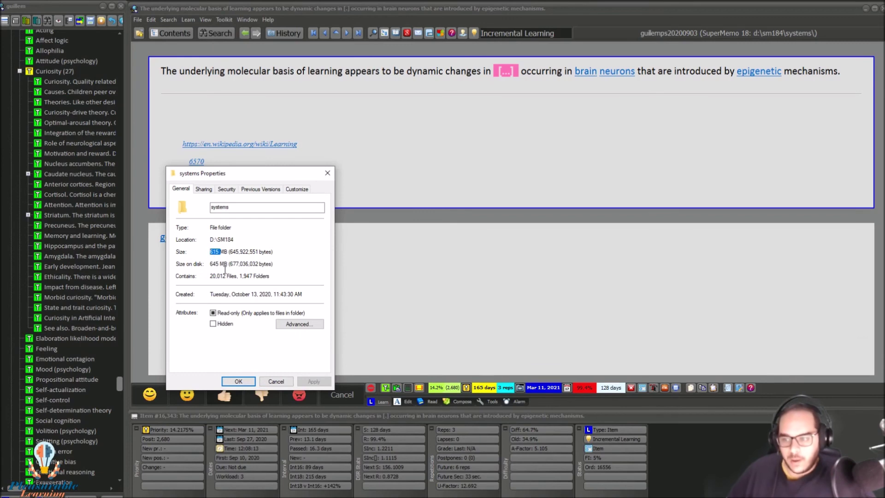
{"action": "left_click_drag", "start_coordinate": [223, 276], "coordinate": [211, 276]}
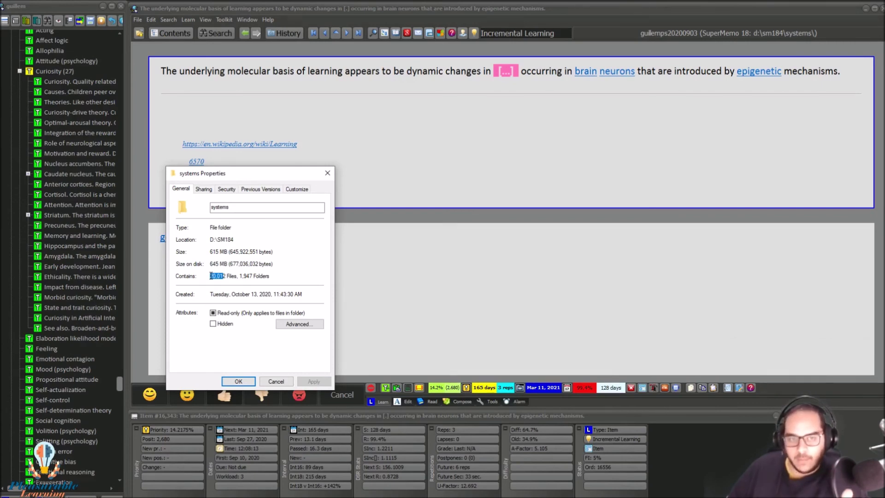
{"action": "left_click", "coordinate": [216, 275]}
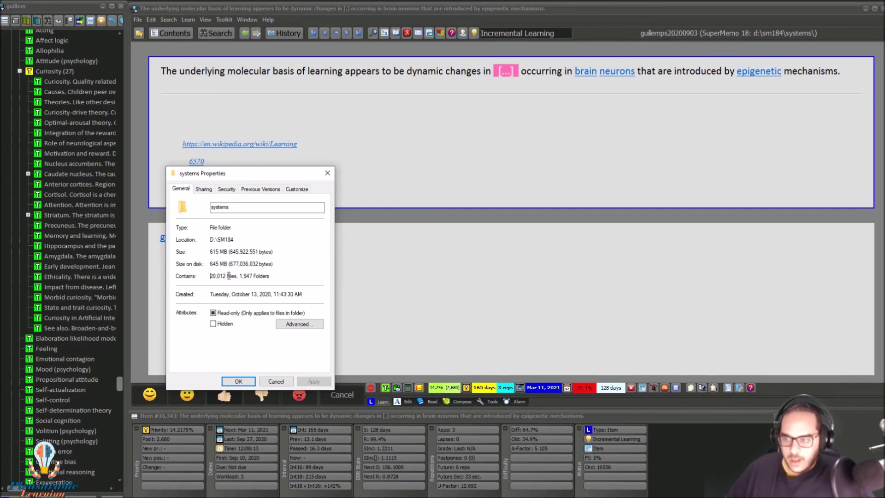
{"action": "left_click_drag", "start_coordinate": [229, 276], "coordinate": [209, 275]}
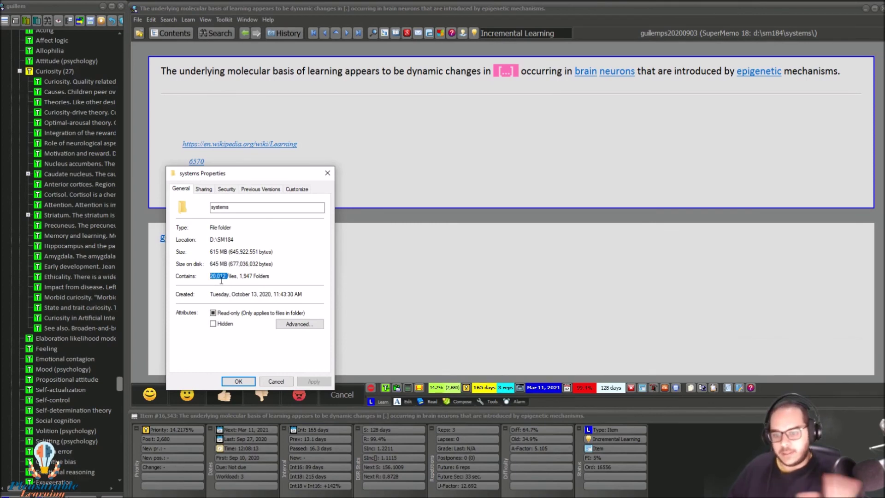
{"action": "left_click", "coordinate": [275, 382]}
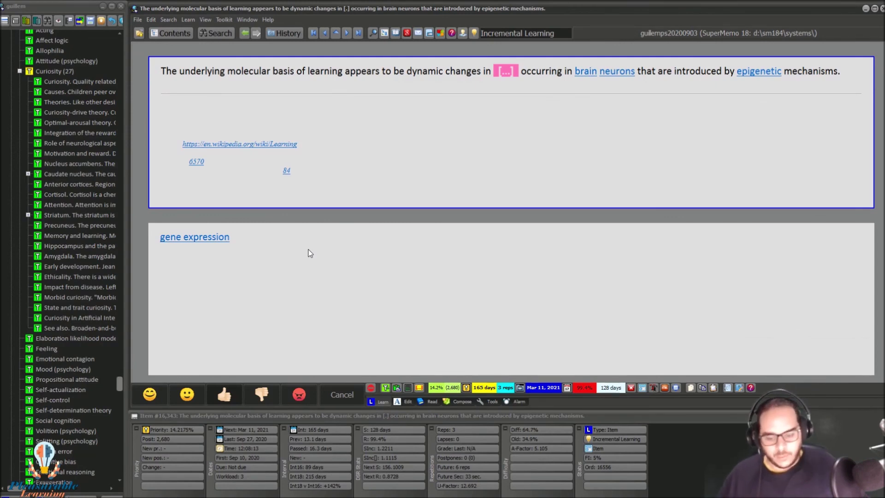
Advance to the Curiosity topic on neurological aspects and scroll the contents tree to the top.
{"action": "key", "text": "4"}
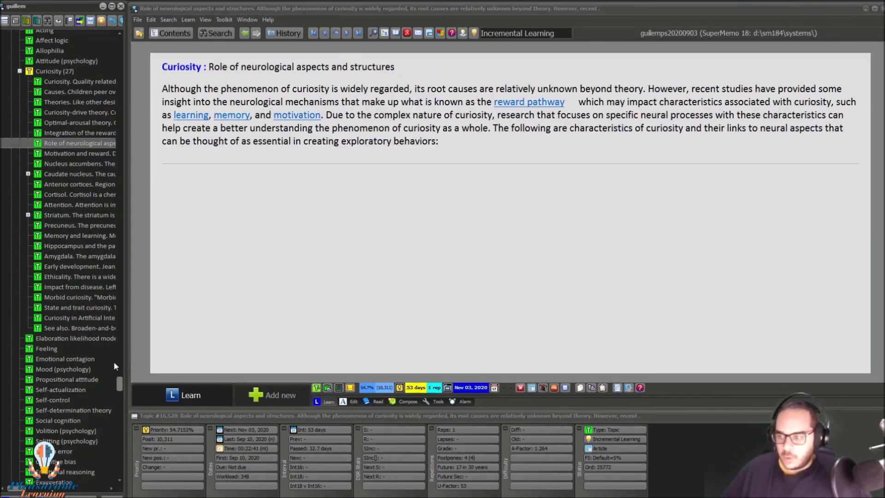
{"action": "left_click_drag", "start_coordinate": [116, 386], "coordinate": [128, 28]}
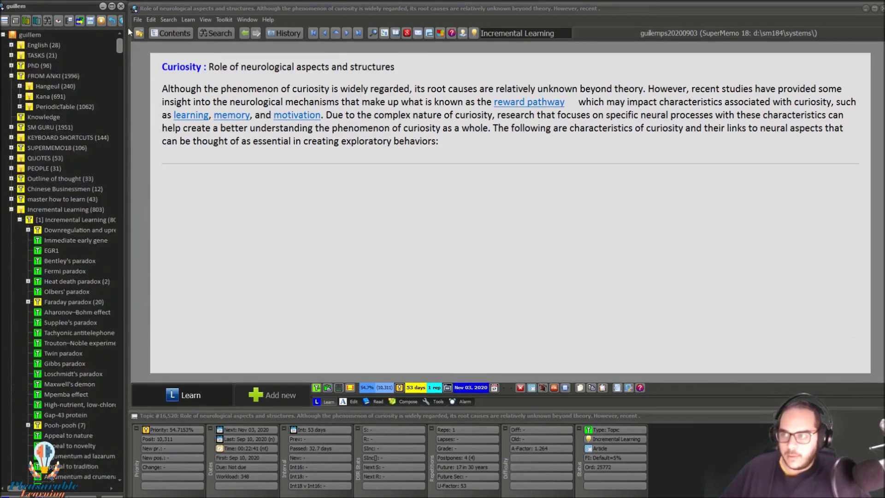